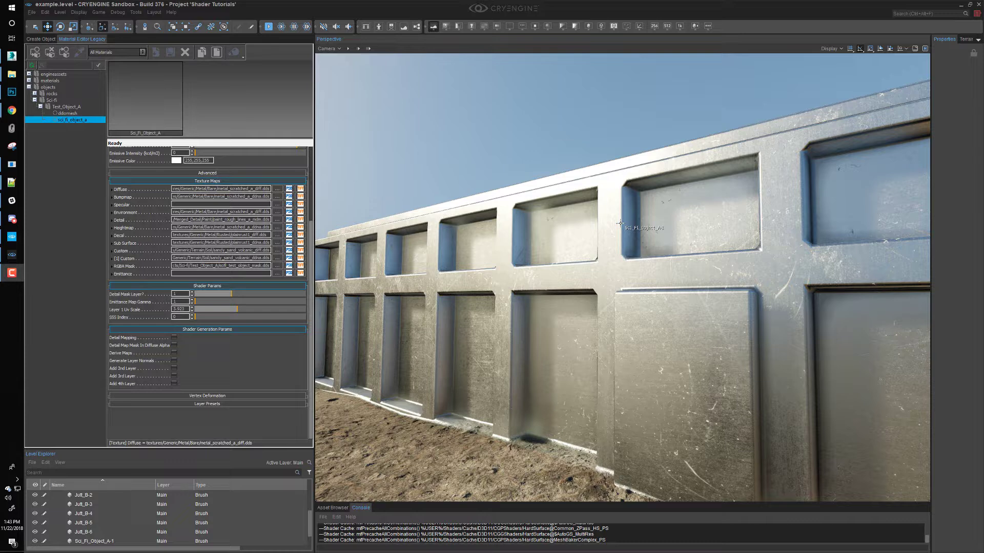
Add a second layer to the wall's sci_fi_object_a material.
mouse_move(587, 195)
right_down()
mouse_move(592, 207)
mouse_move(584, 196)
right_up()
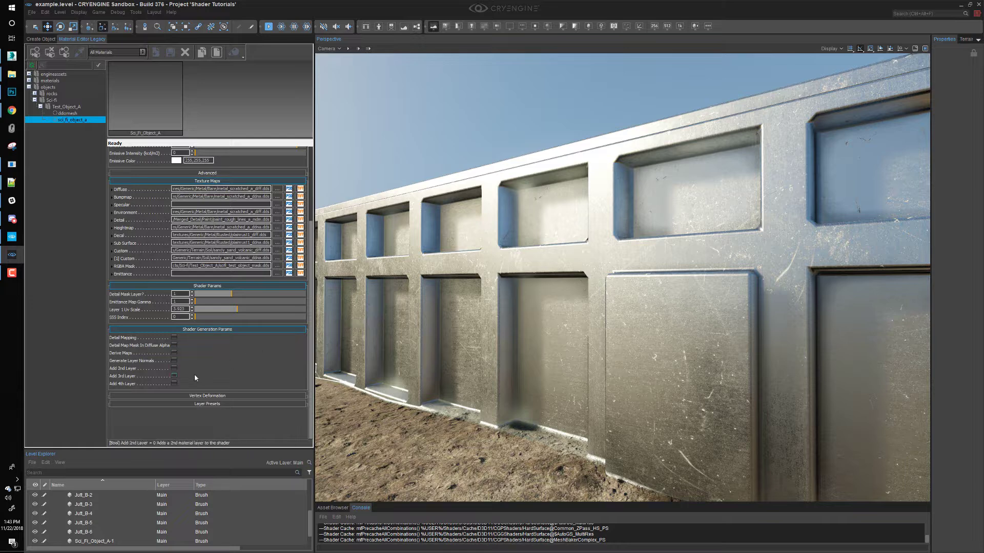
right_drag(509, 331, 500, 336)
key(w)
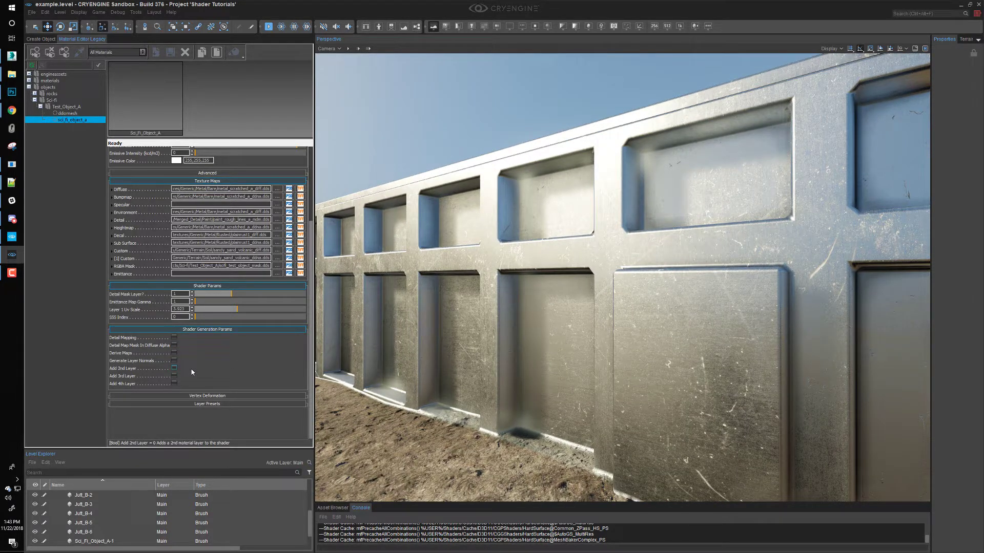
click(174, 368)
key(w)
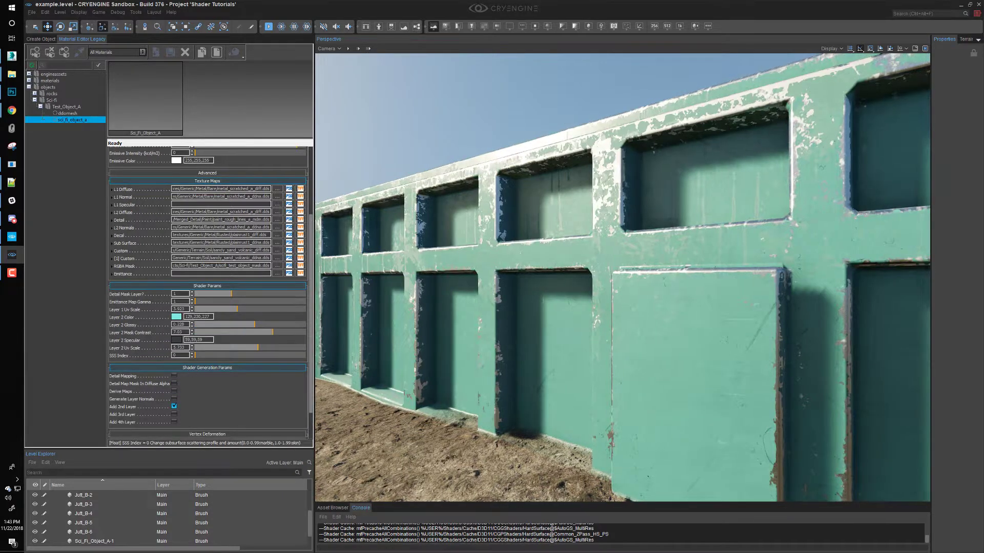
scroll(637, 278, down, 6)
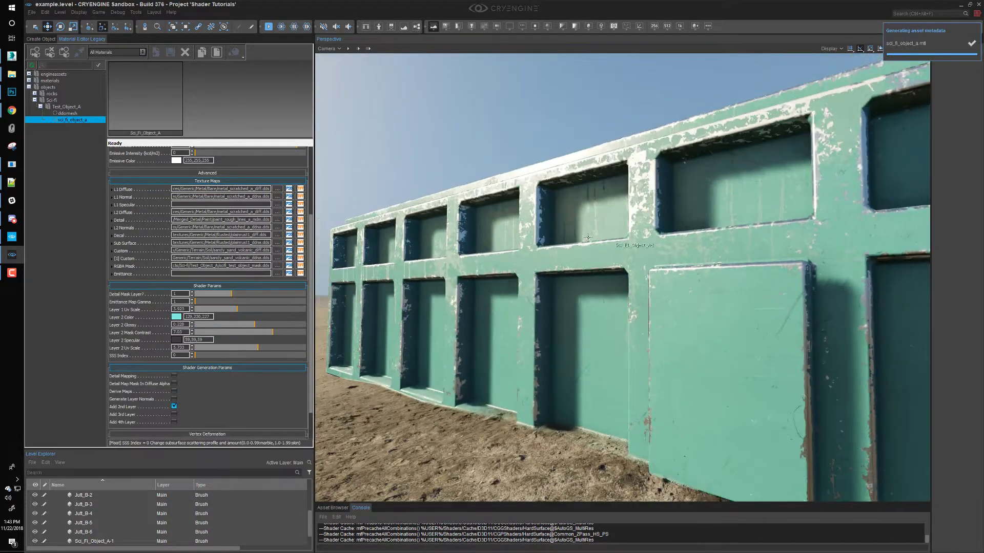
Preview the material's RGBA Mask texture and compare it with the layer blending on the wall.
mouse_move(125, 269)
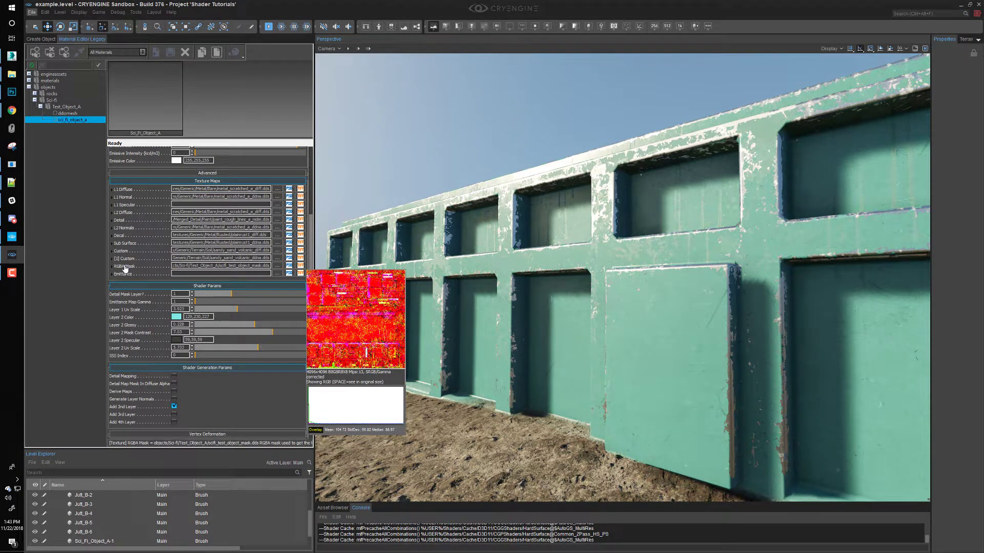
right_drag(505, 198, 536, 152)
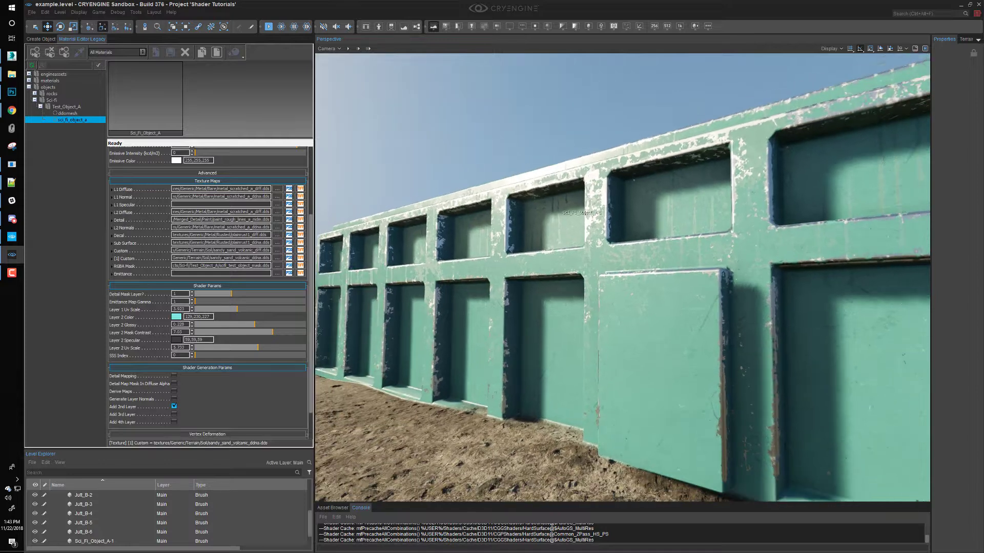
key(d)
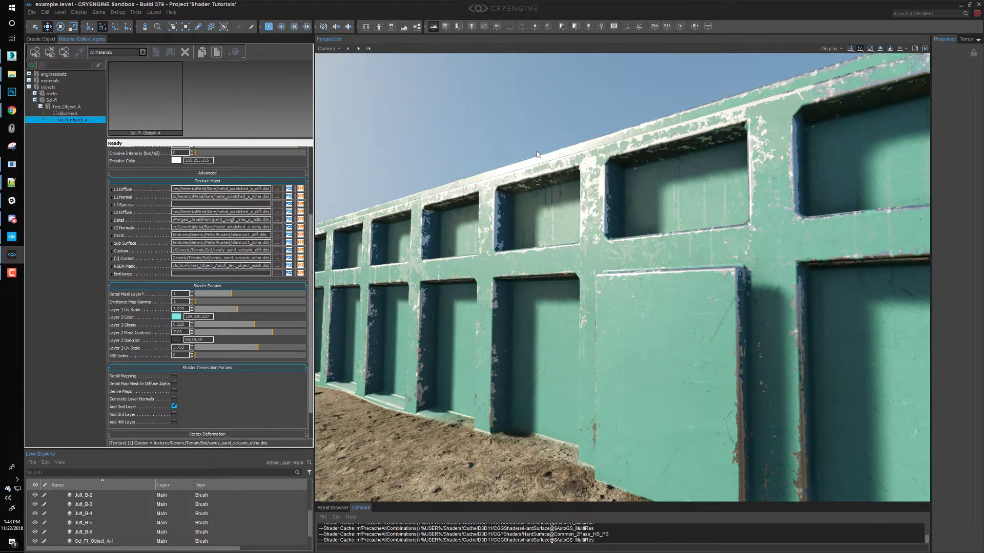
scroll(572, 151, up, 3)
scroll(568, 164, down, 2)
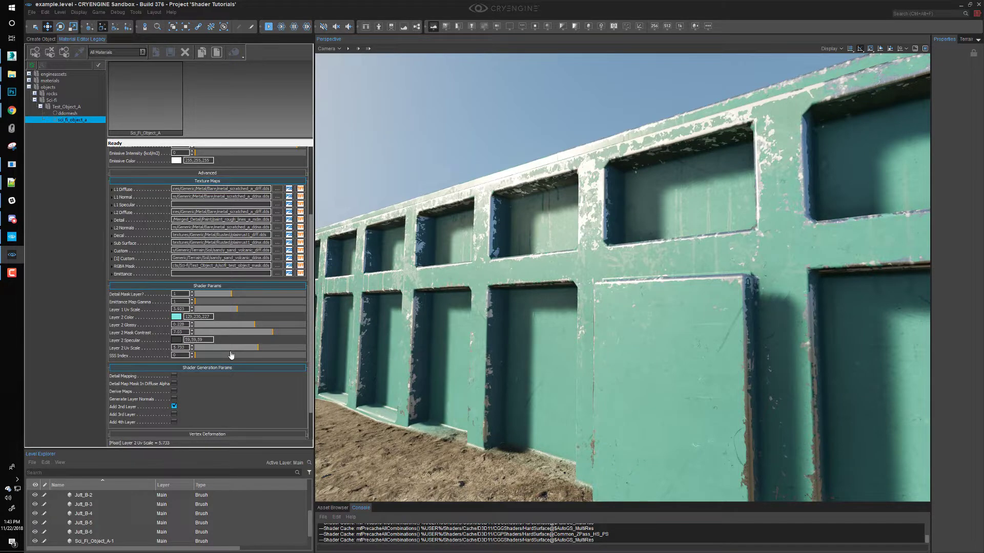
Try Layer 2 Uv Scale values of 7.713 and 5.562 while checking the normals and smoothness debug views.
drag(239, 353, 283, 353)
click(446, 26)
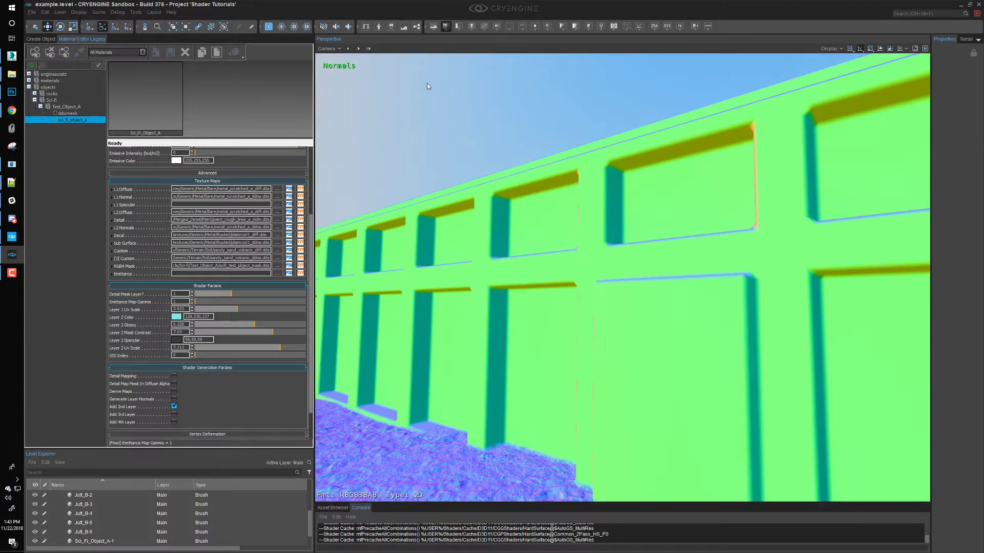
click(459, 26)
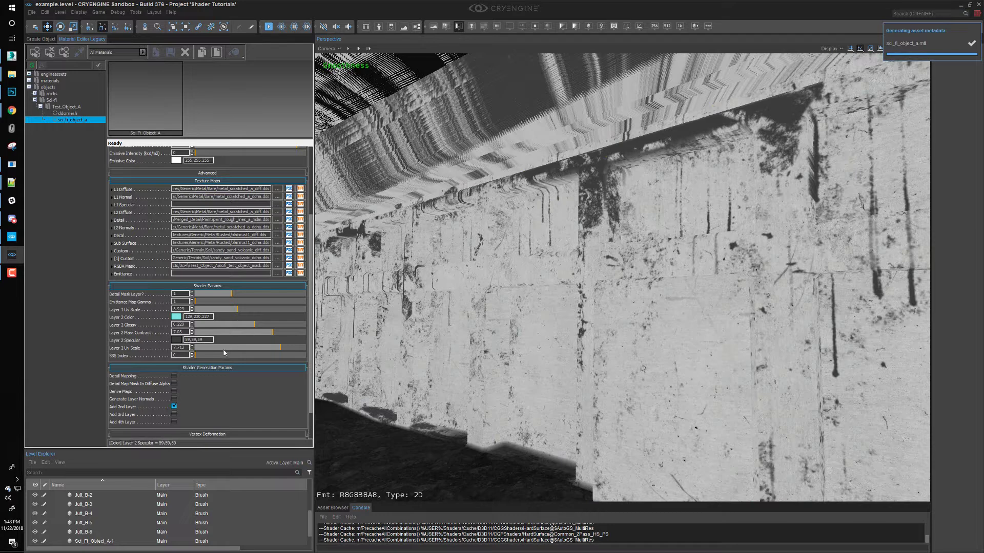
click(255, 348)
right_drag(483, 93, 495, 126)
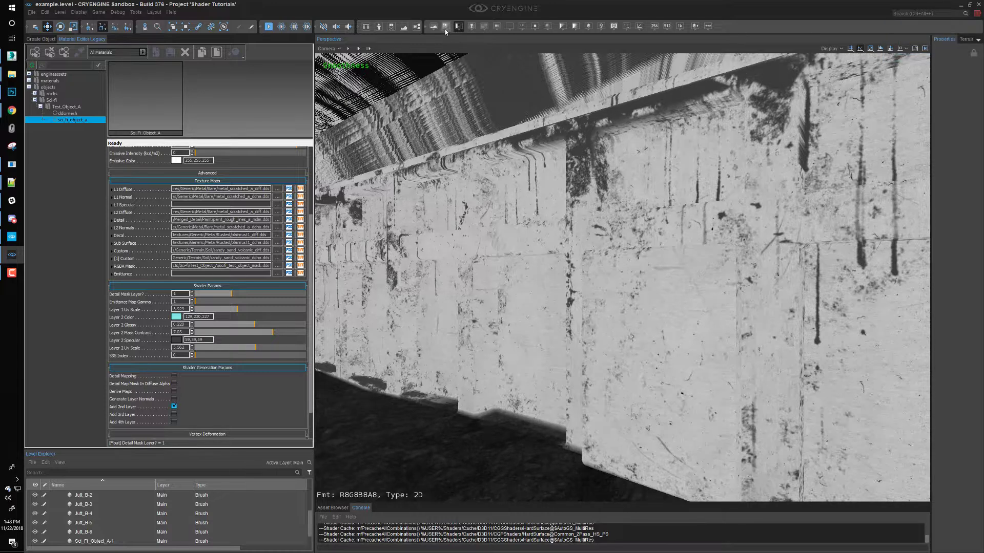
click(446, 27)
click(433, 26)
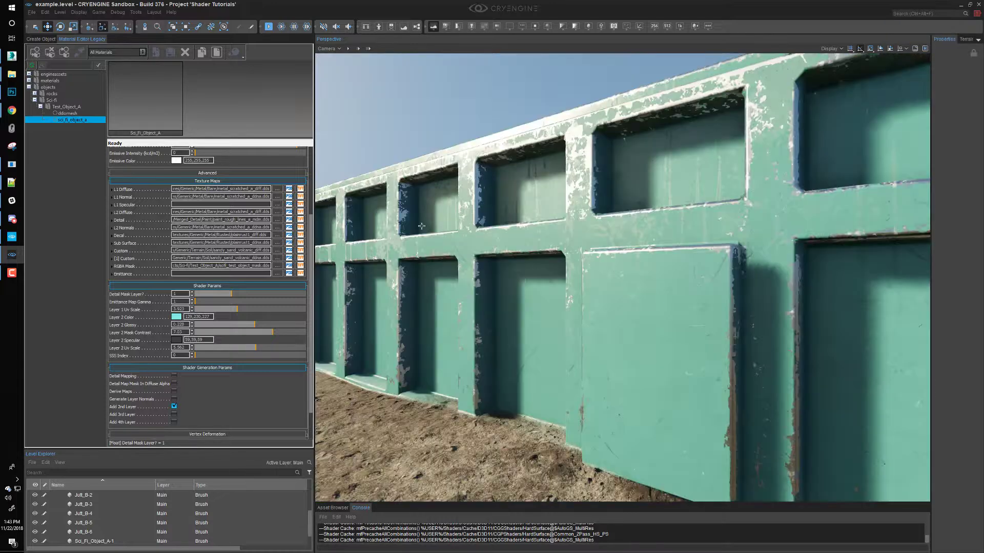
Enable Derive Maps for the material and check the reflectance and smoothness debug views.
click(175, 391)
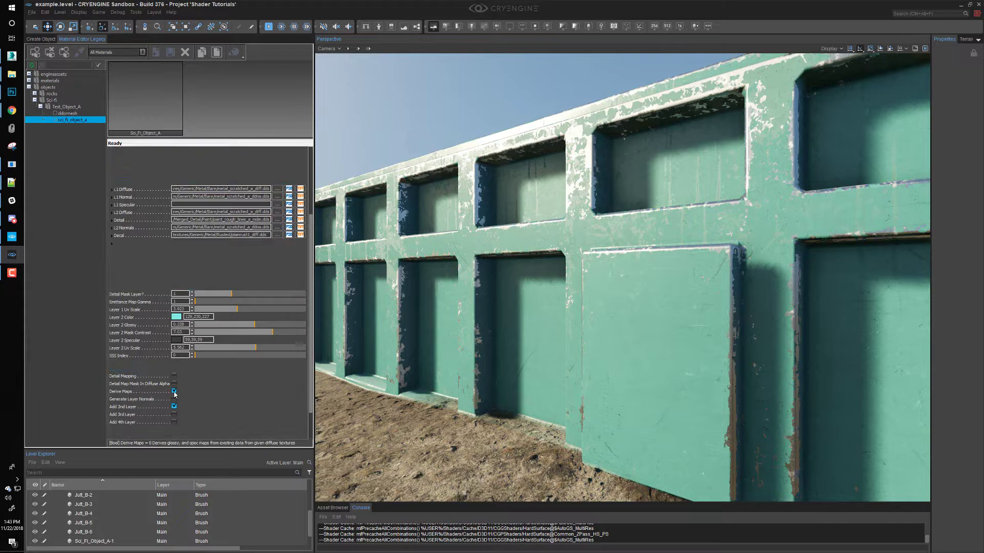
scroll(517, 241, up, 5)
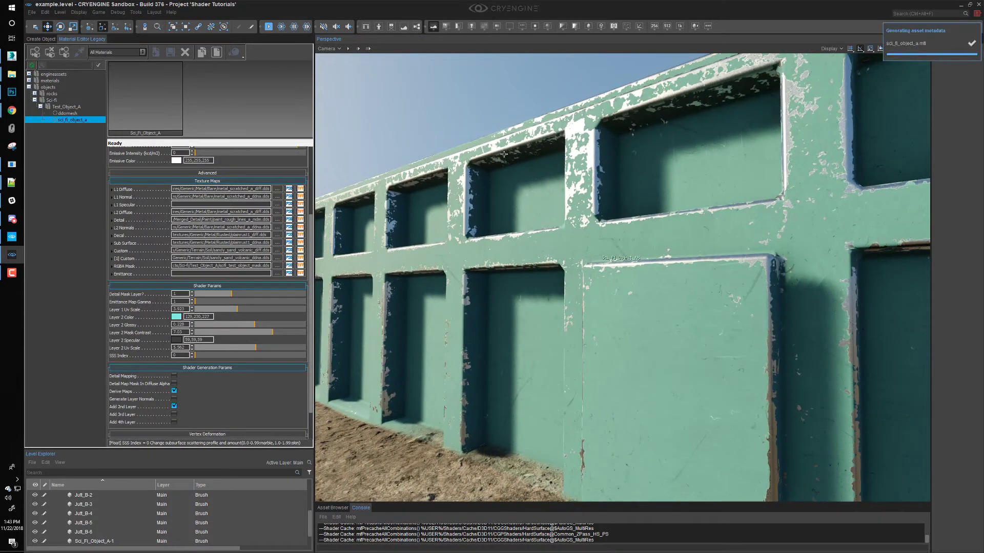
click(446, 30)
click(459, 27)
click(471, 27)
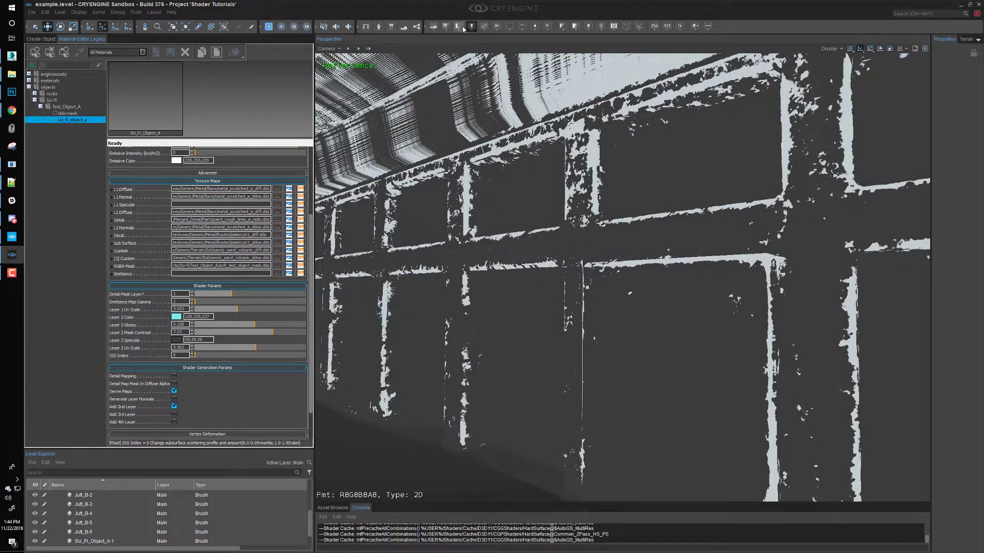
click(459, 28)
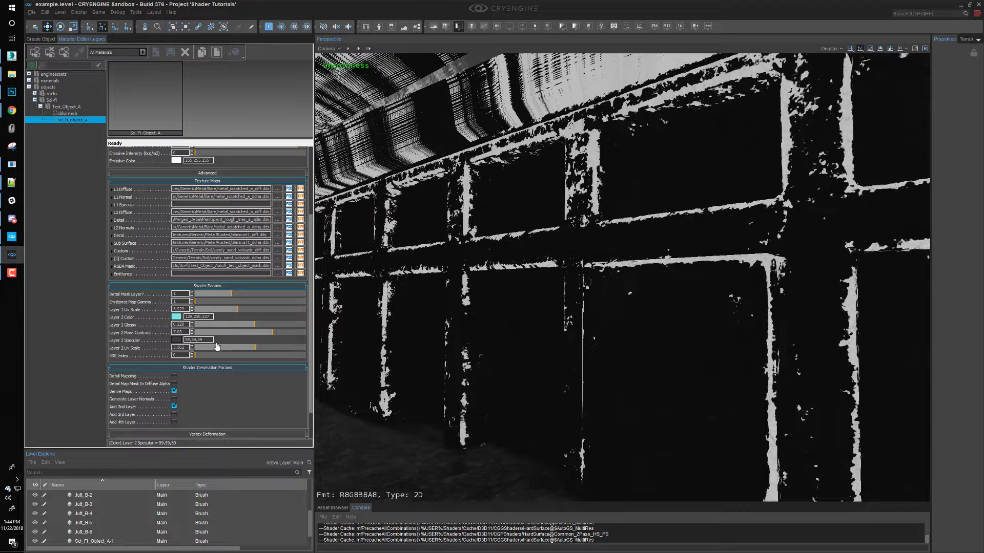
Set Layer 2 Uv Scale to 3.411 and raise Layer 2 Glossy, then inspect the wall in the default shaded view.
drag(221, 329, 285, 326)
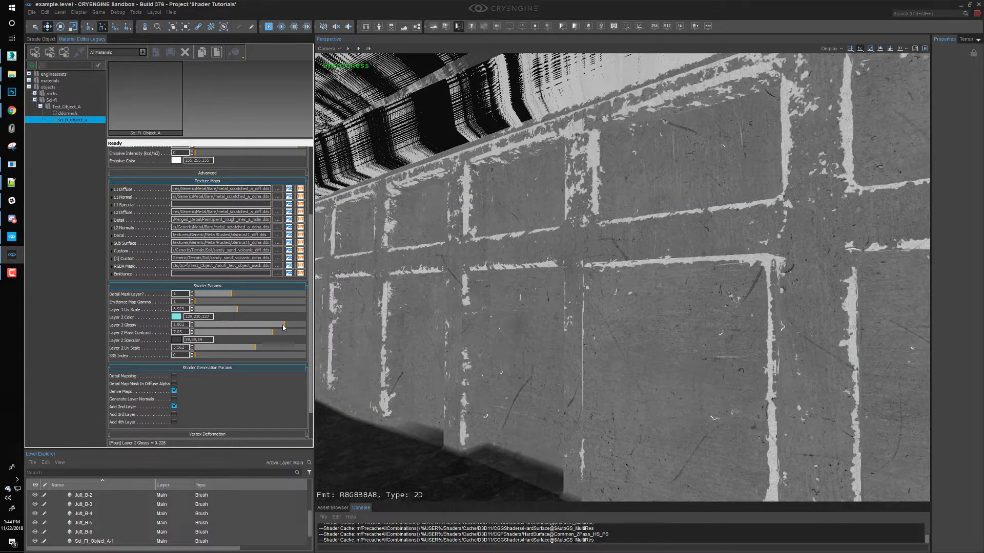
drag(226, 350, 273, 331)
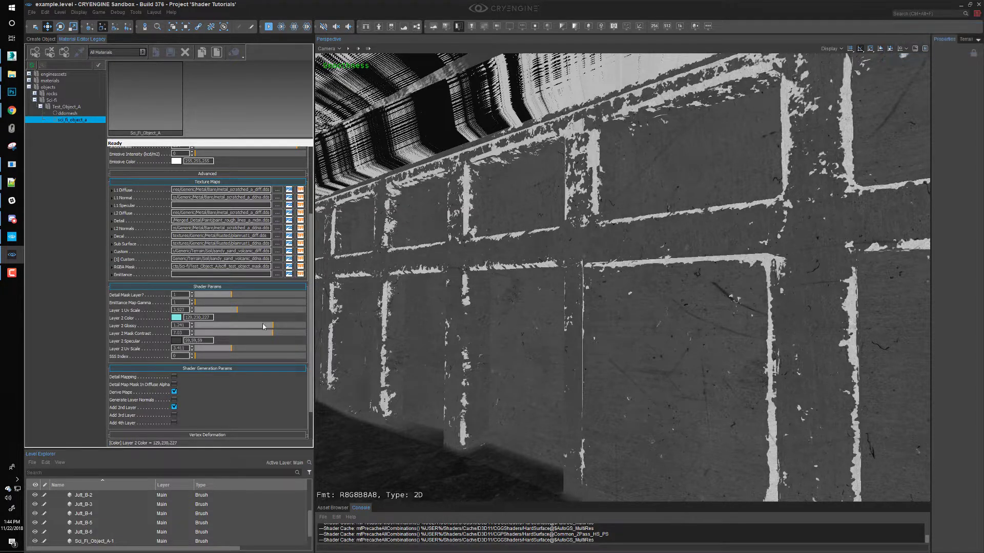
click(433, 26)
mouse_move(615, 205)
right_down()
mouse_move(615, 226)
mouse_move(543, 164)
mouse_move(532, 220)
right_up()
right_drag(734, 174, 608, 239)
right_drag(590, 313, 650, 286)
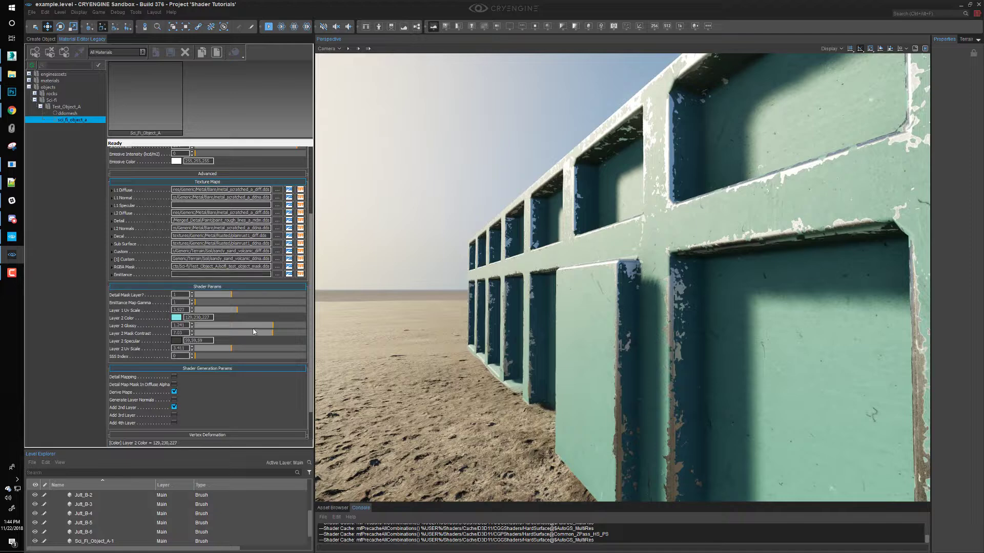
Set Layer 2 Glossy to 2.524 and inspect the reflections on the painted wall.
mouse_move(264, 326)
mouse_down()
mouse_move(316, 329)
mouse_move(296, 330)
mouse_up()
right_drag(671, 240, 699, 268)
key(a)
key(w)
key(s)
key(w)
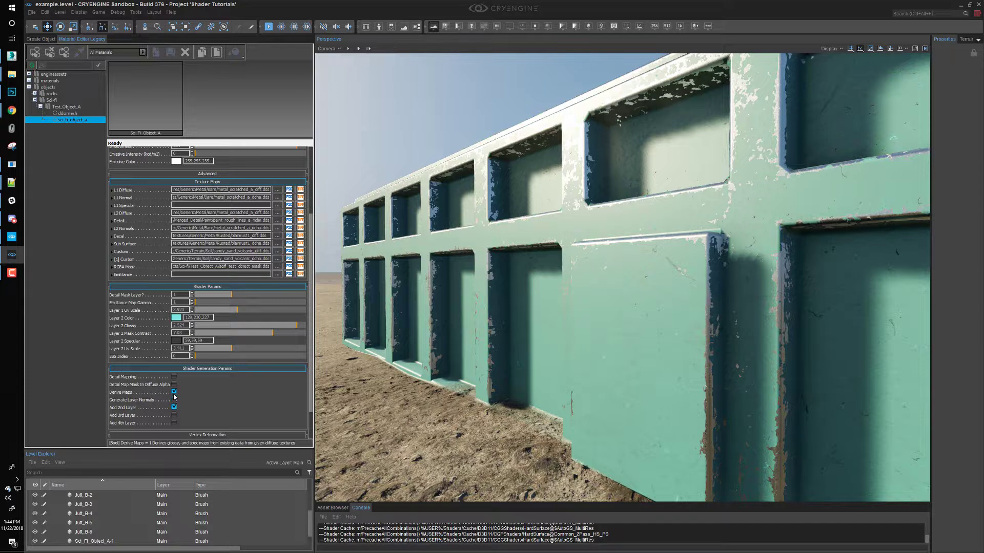
Add a third layer to the material and inspect its rust and drips on the wall.
click(174, 414)
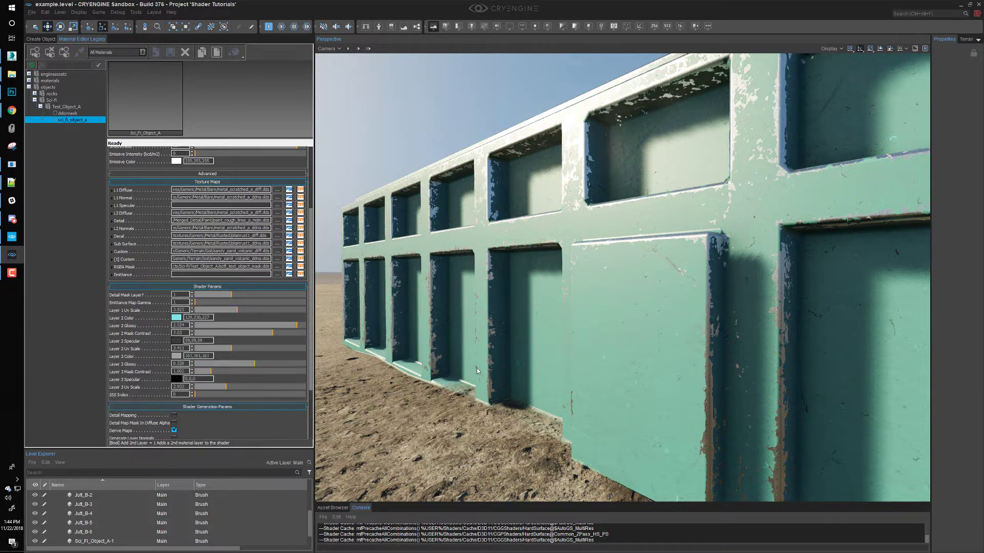
right_drag(477, 367, 493, 369)
scroll(592, 204, down, 1)
right_drag(569, 171, 620, 277)
key(s)
scroll(617, 302, up, 1)
key(w)
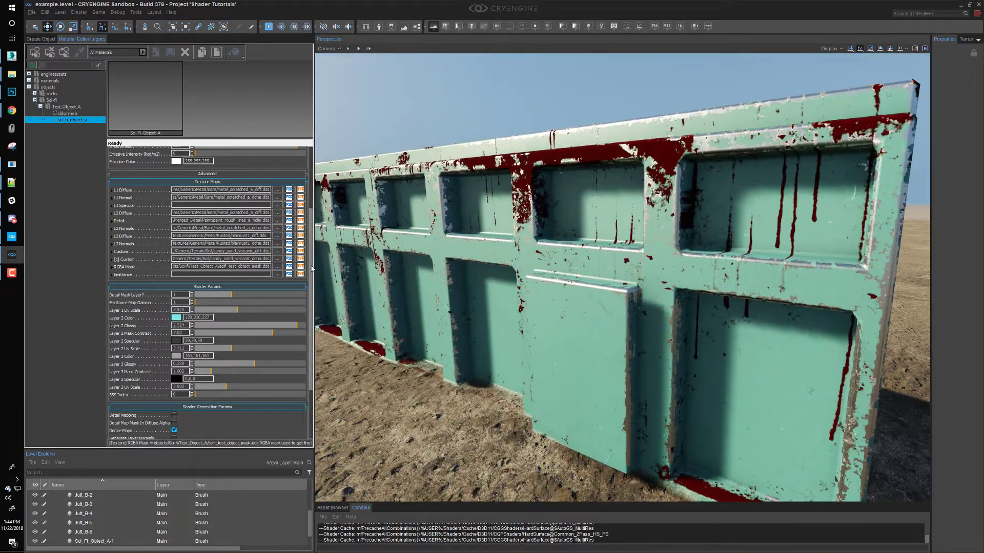
Lower Layer 3 Mask Contrast to 1.096.
scroll(230, 348, down, 2)
key(w)
right_drag(584, 210, 560, 195)
key(s)
key(s)
mouse_move(212, 334)
mouse_down()
mouse_move(203, 333)
mouse_move(274, 332)
mouse_move(206, 331)
mouse_up()
mouse_move(578, 307)
right_down()
mouse_move(533, 339)
mouse_move(574, 302)
mouse_move(579, 333)
mouse_move(584, 312)
right_up()
Set Layer 3 Specular to the dark grey 23,23,23 and Layer 3 Glossy to -0.517.
click(198, 337)
click(176, 336)
click(510, 250)
drag(510, 250, 513, 288)
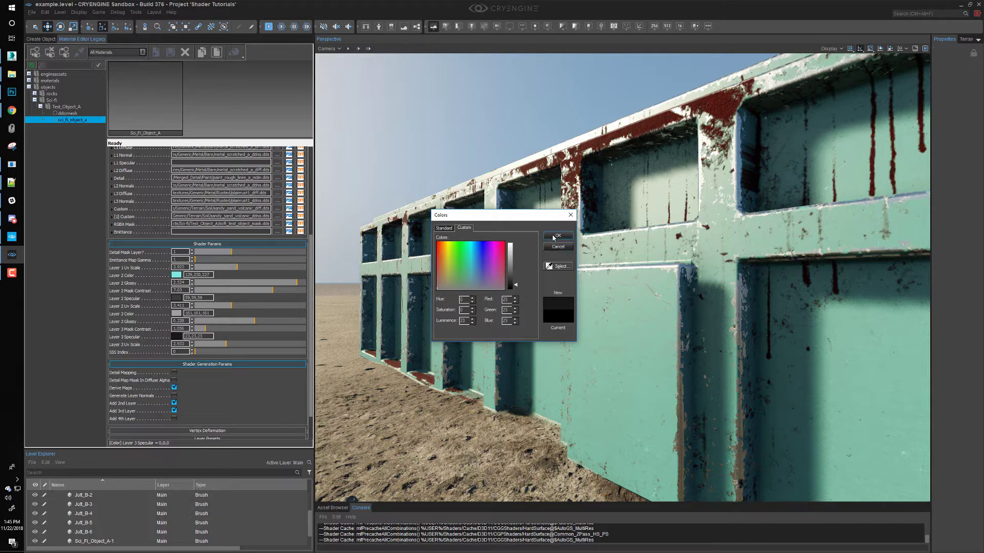
click(554, 238)
mouse_move(255, 323)
mouse_down()
mouse_move(224, 322)
mouse_move(241, 321)
mouse_up()
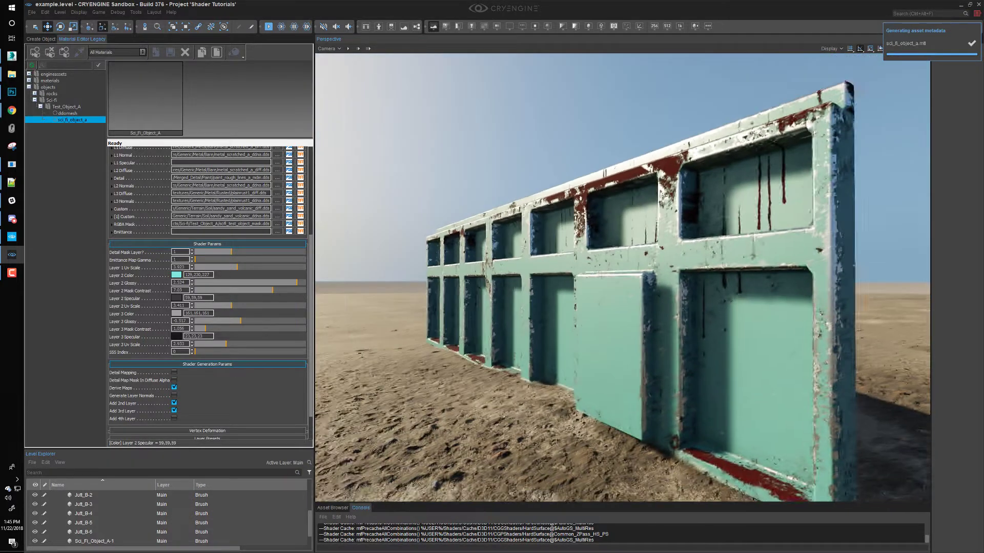
Check the wall in the smoothness, reflectance and specular validation debug views, then return to the default shaded view.
click(471, 27)
click(469, 28)
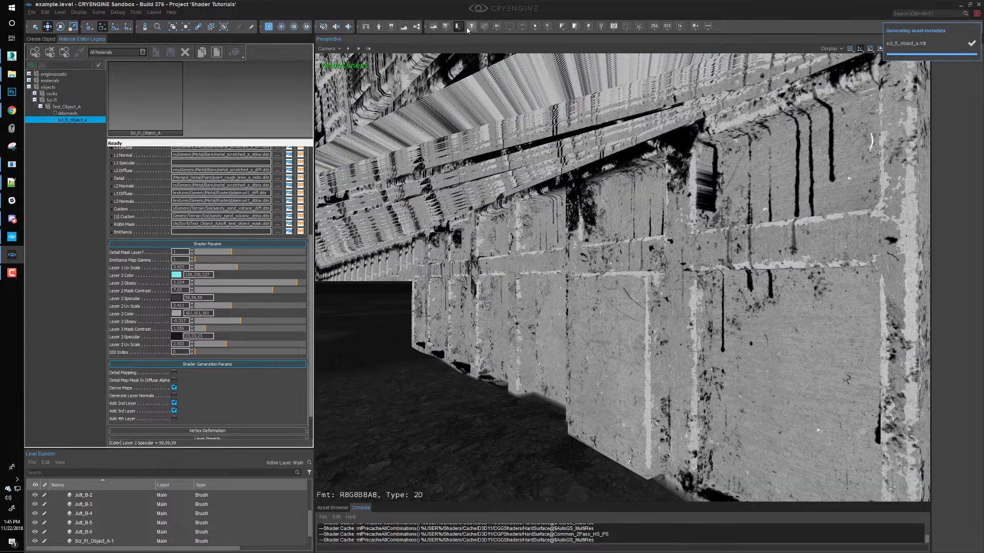
click(469, 28)
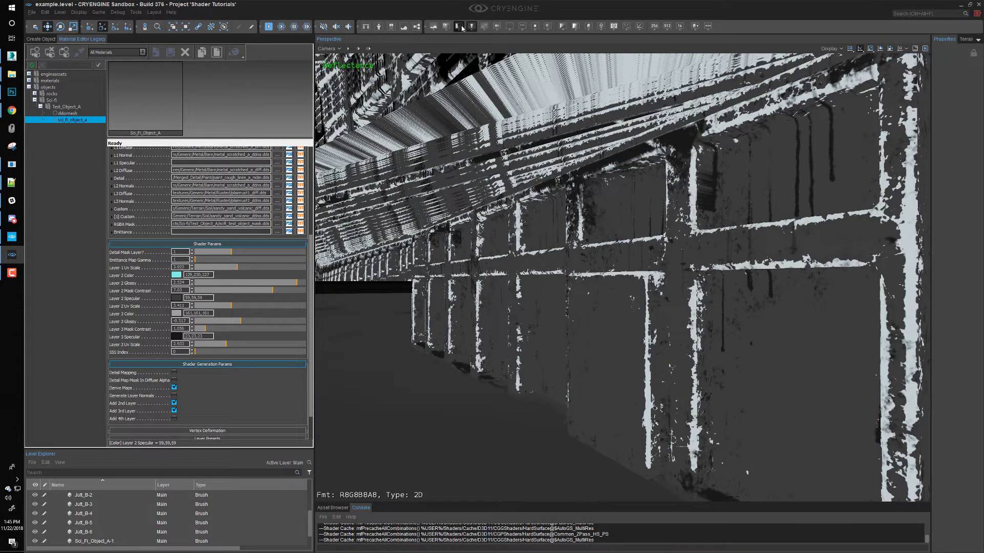
click(460, 27)
click(548, 27)
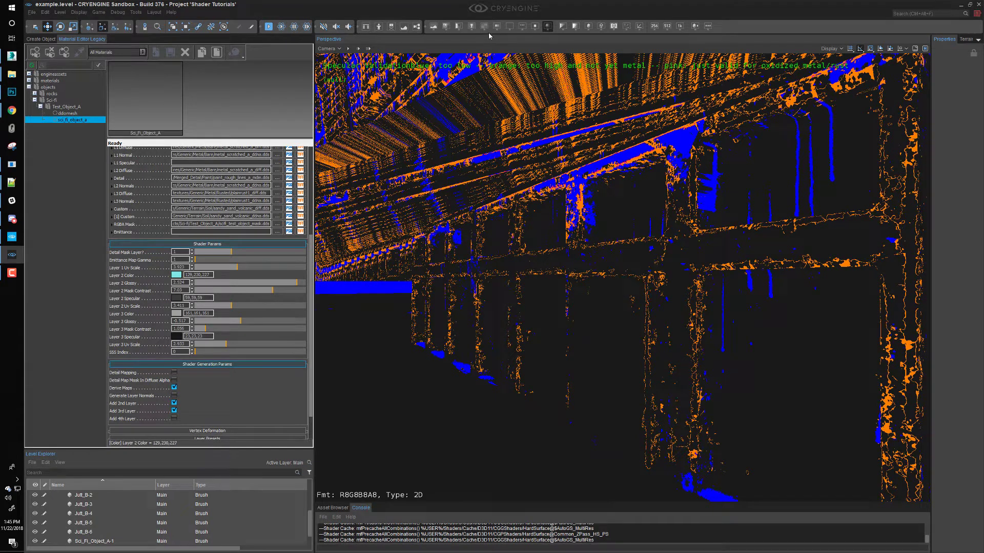
click(439, 26)
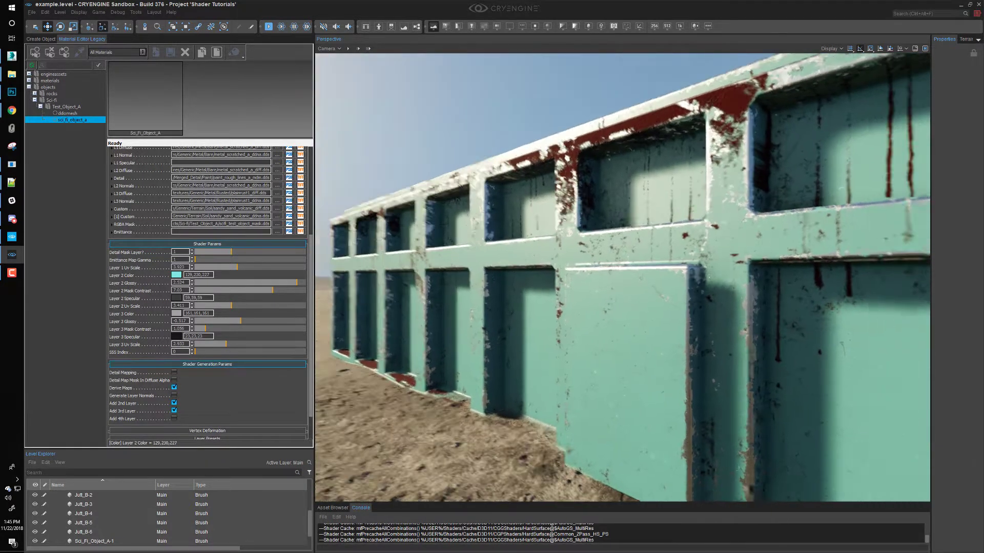
Add a fourth layer to the material for sand along the wall's base.
right_drag(347, 317, 376, 317)
scroll(271, 379, down, 2)
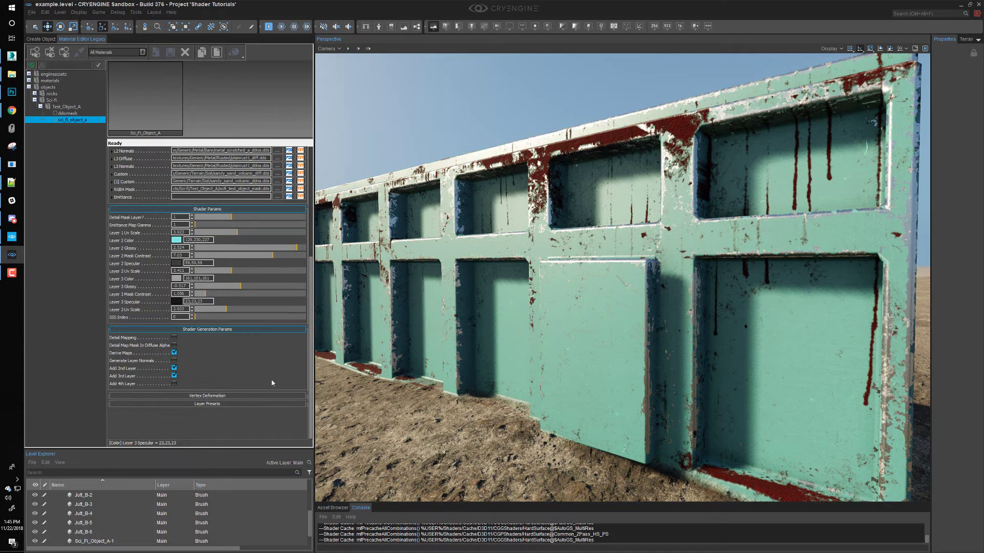
click(174, 384)
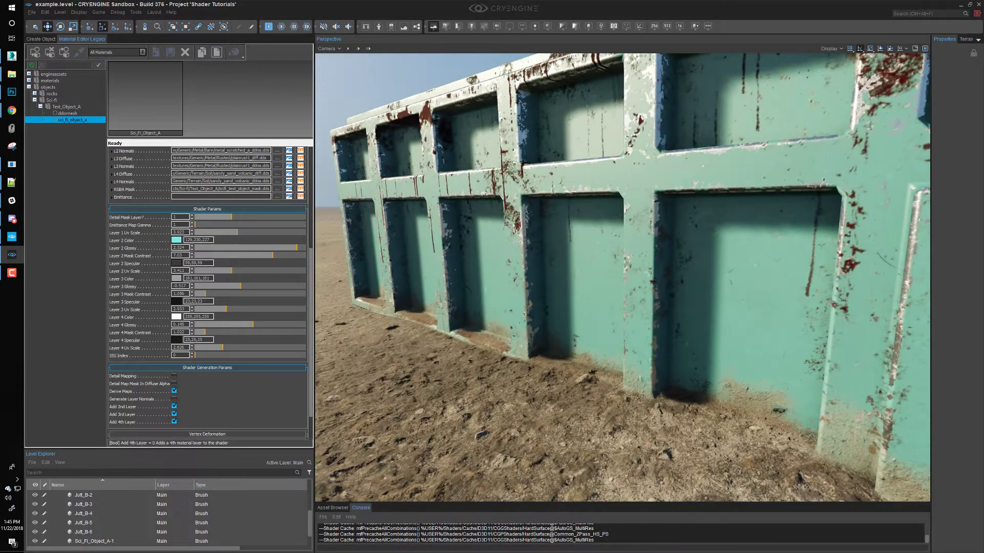
Move the wall object slightly upward to expose its bottom edge, then deselect it.
click(590, 306)
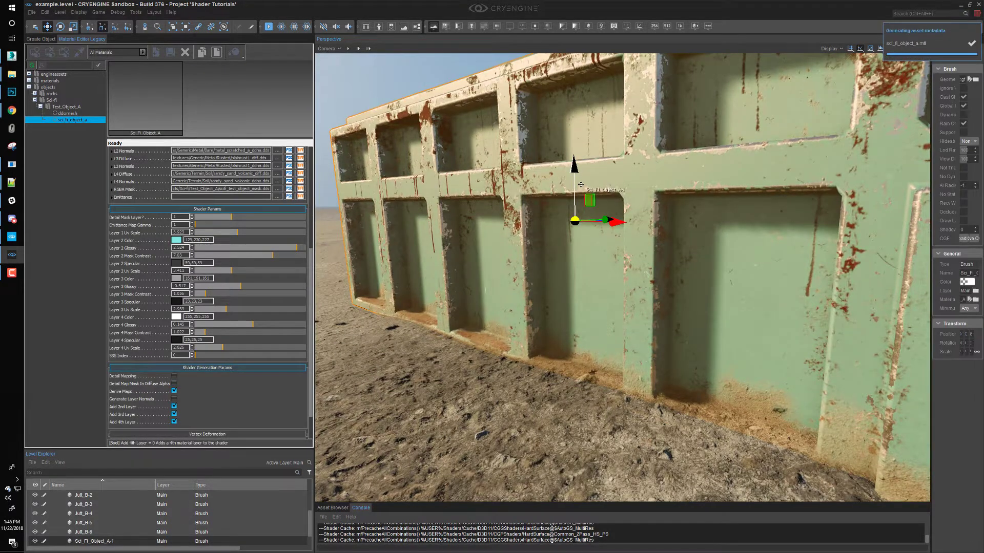
drag(575, 183, 574, 160)
key(Escape)
mouse_move(574, 160)
right_down()
mouse_move(737, 179)
mouse_move(574, 169)
right_up()
Turn the fourth layer off and back on to compare the wall's base with and without sand.
click(174, 422)
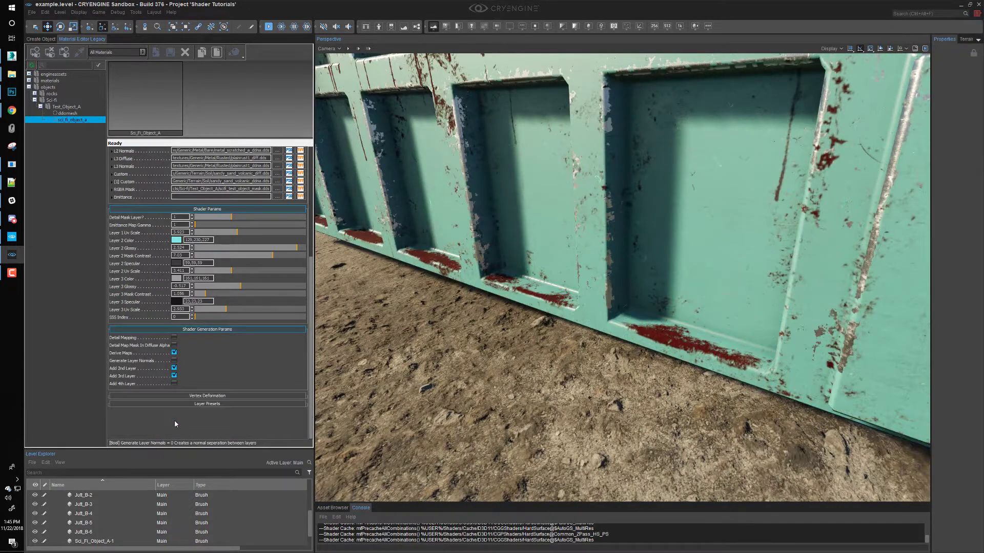
click(174, 383)
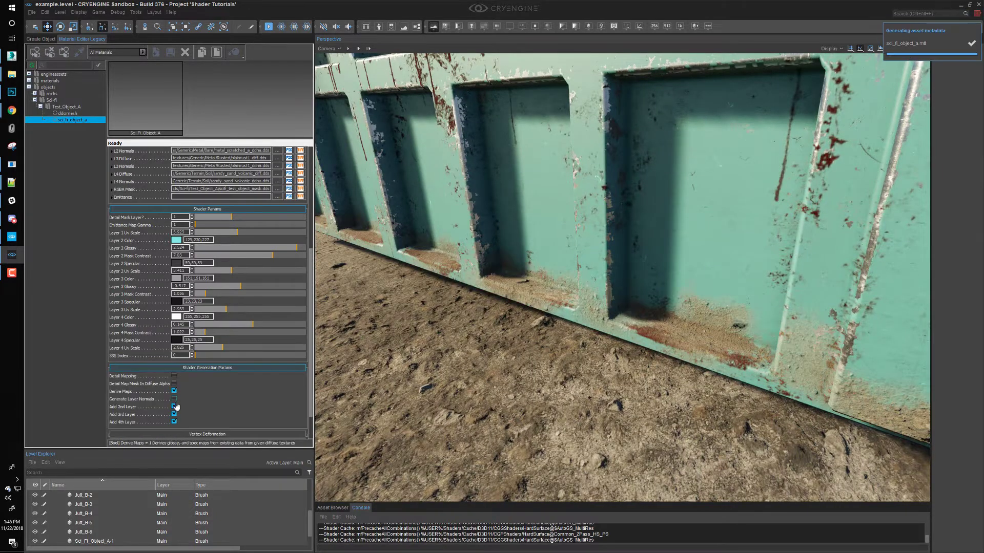
Disable the second layer to show the wall without its paint.
key(s)
right_drag(420, 328, 333, 226)
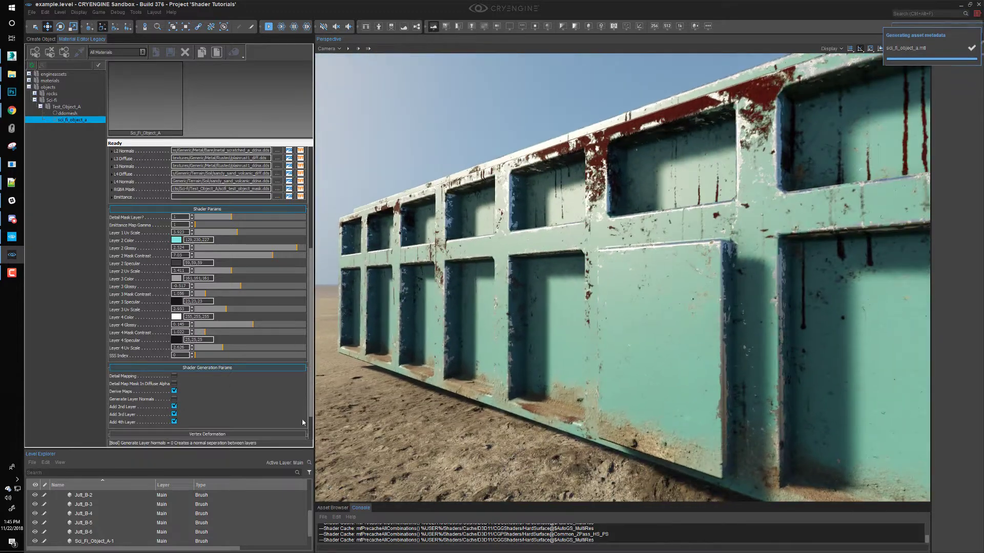
click(174, 406)
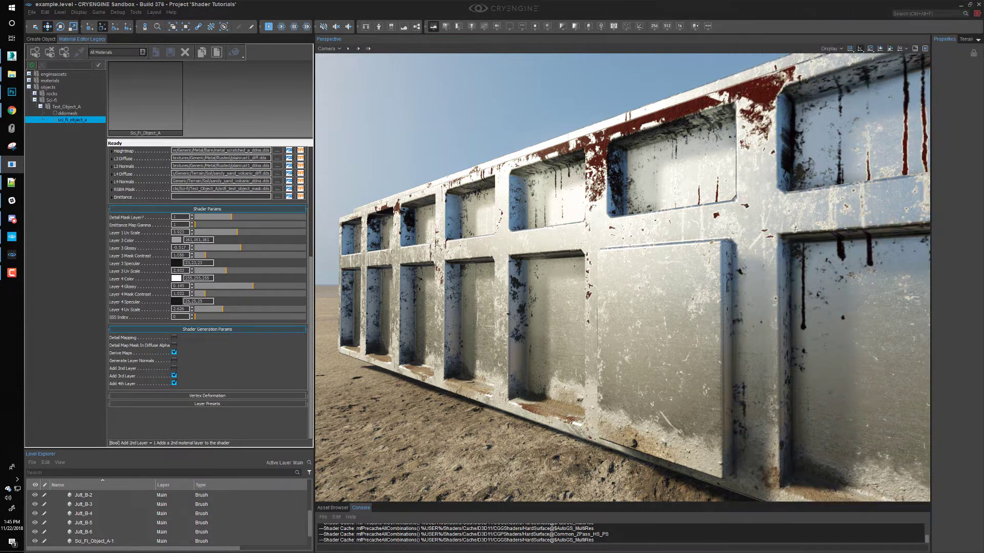
Turn the third layer off and back on to compare the wall, and re-enable the second layer's paint.
right_drag(791, 201, 781, 199)
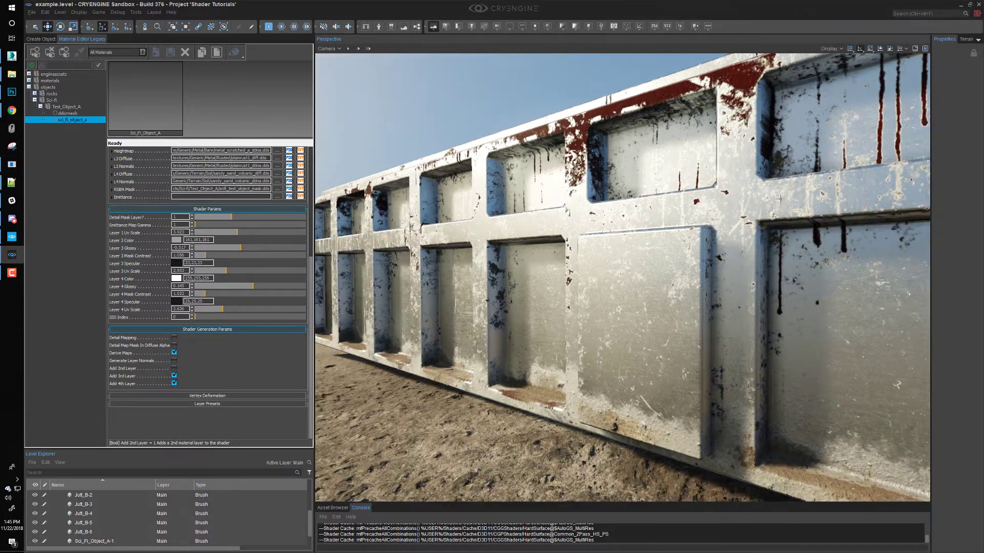
click(174, 375)
key(w)
right_drag(623, 277, 604, 277)
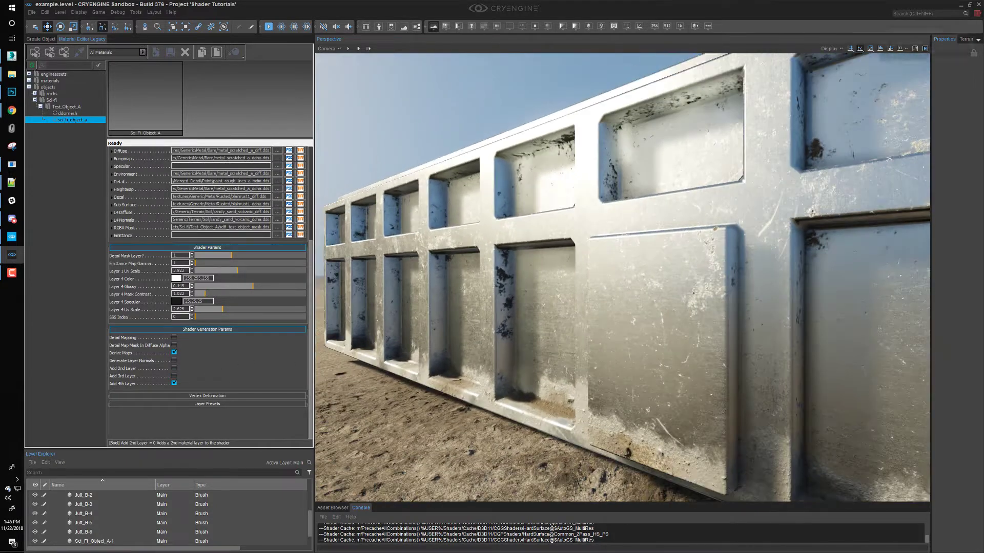
click(174, 376)
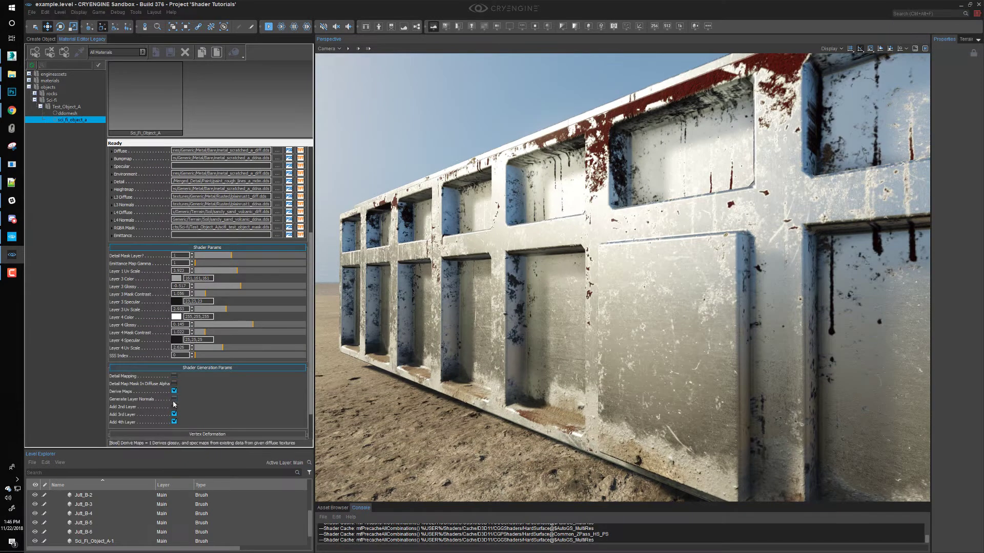
click(174, 406)
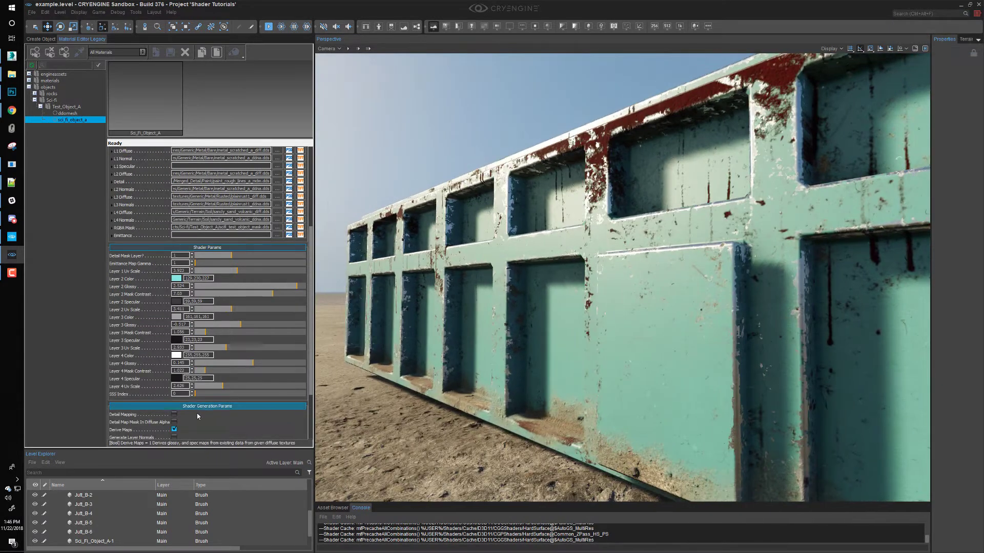
Enable Generate Layer Normals on the wall's material and inspect the relief along the layer edges.
scroll(198, 417, down, 2)
right_drag(556, 295, 750, 294)
right_drag(688, 294, 661, 290)
key(s)
right_drag(622, 277, 656, 297)
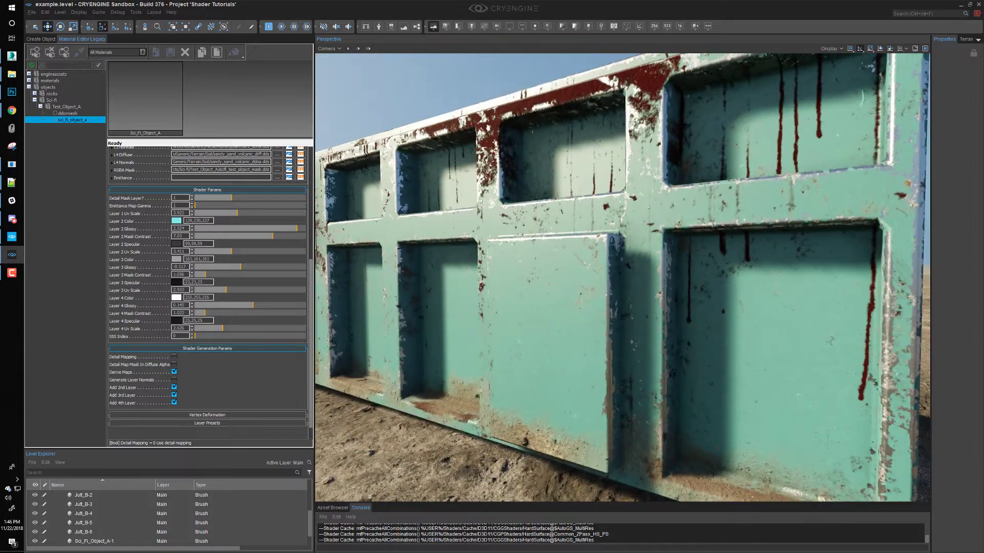
scroll(565, 310, down, 2)
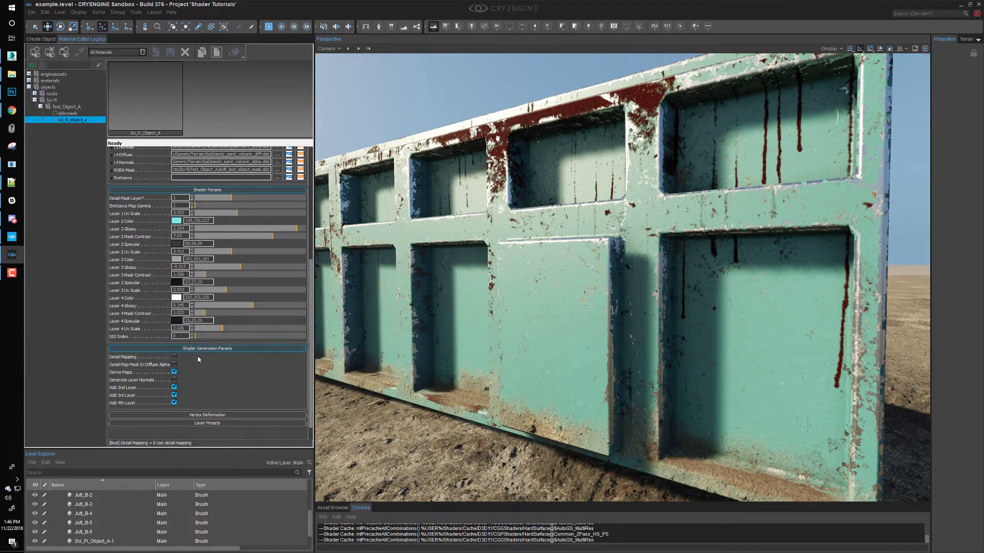
click(174, 380)
key(w)
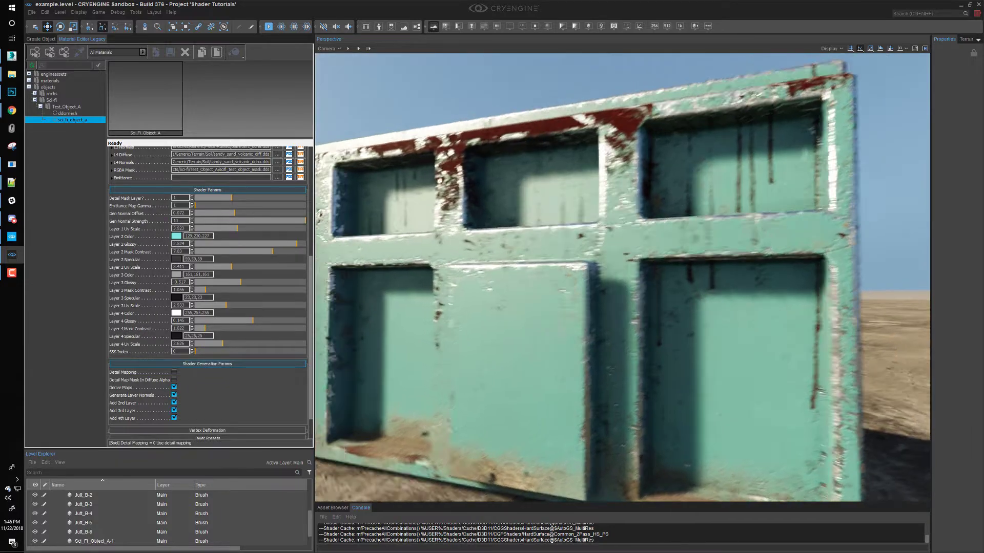
key(a)
key(s)
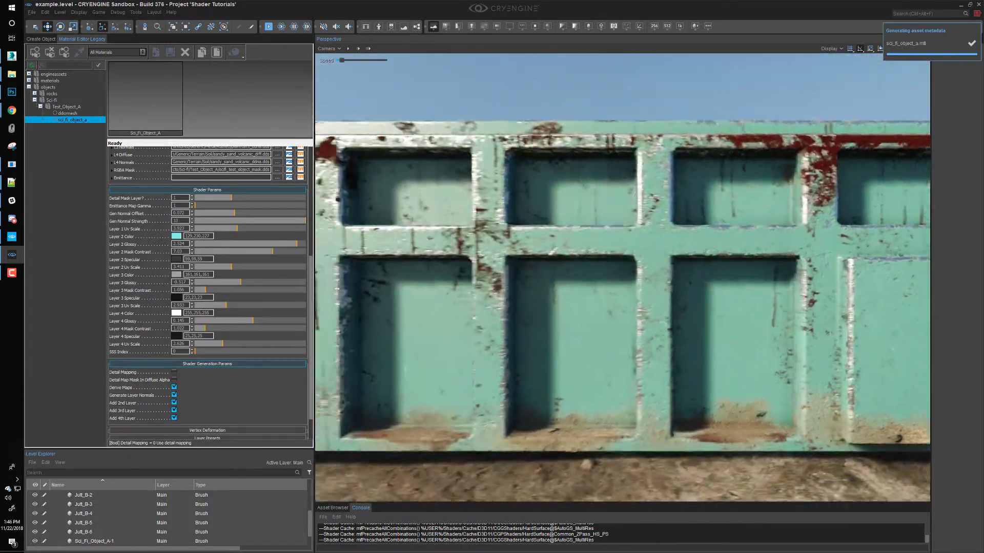
key(d)
right_drag(623, 352, 535, 352)
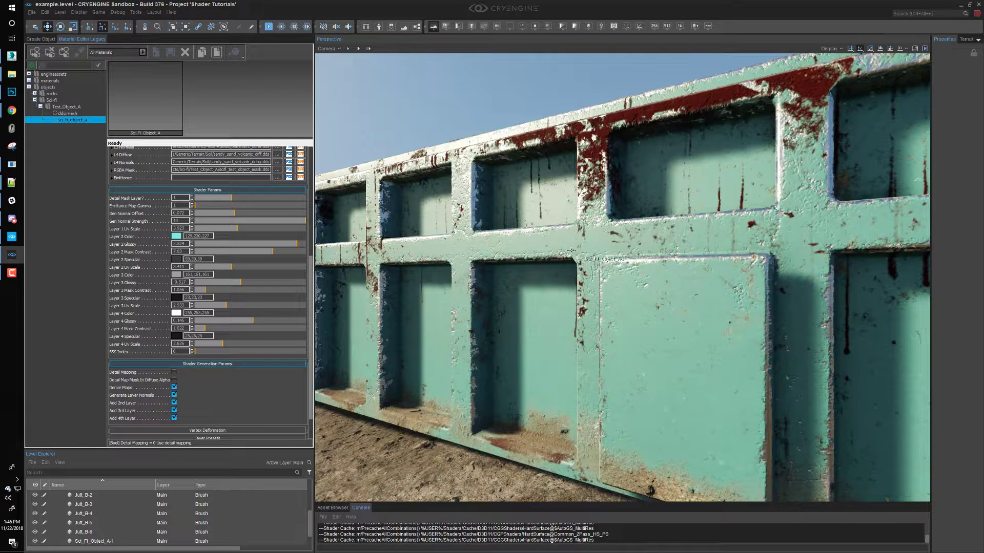
key(d)
key(s)
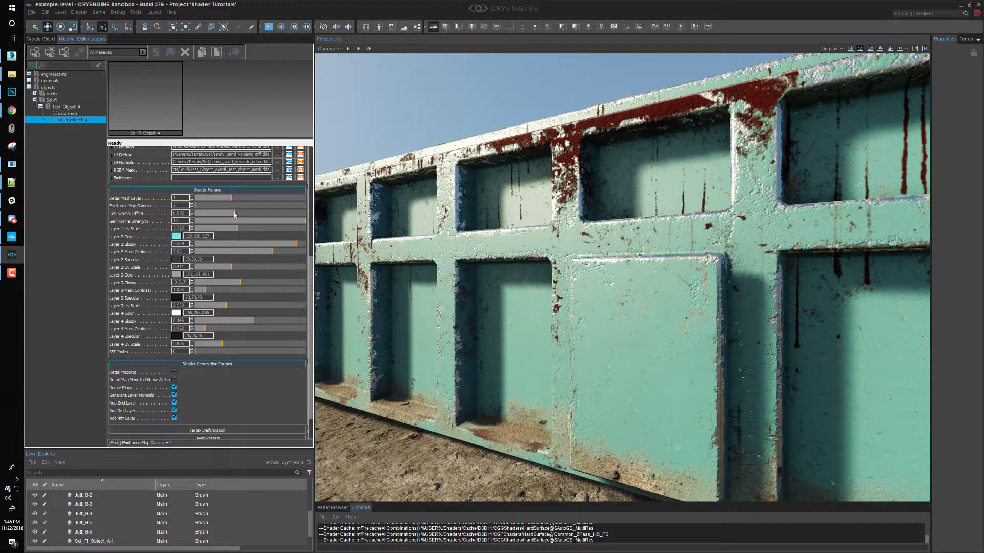
Try several Gen Normal Offset values while viewing the chipped paint edges up close, settling on 0.061.
mouse_move(234, 214)
mouse_down()
mouse_move(295, 214)
mouse_move(235, 226)
mouse_move(333, 233)
mouse_move(214, 224)
mouse_move(307, 223)
mouse_up()
key(w)
right_drag(579, 248, 722, 264)
key(s)
right_drag(622, 277, 789, 302)
key(w)
key(s)
mouse_move(266, 225)
mouse_down()
mouse_move(159, 226)
mouse_move(366, 232)
mouse_move(217, 225)
mouse_move(333, 235)
mouse_up()
drag(249, 229, 408, 226)
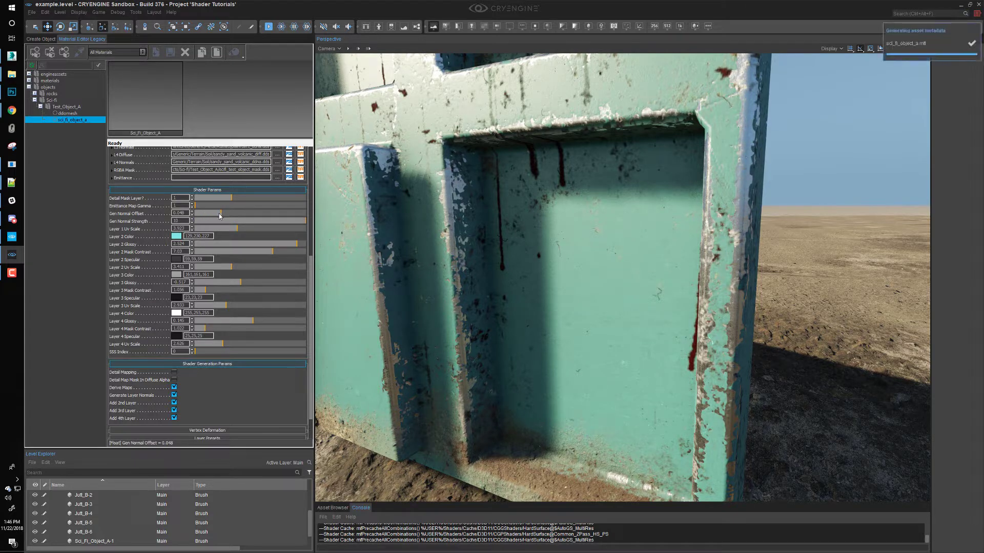
drag(221, 216, 229, 217)
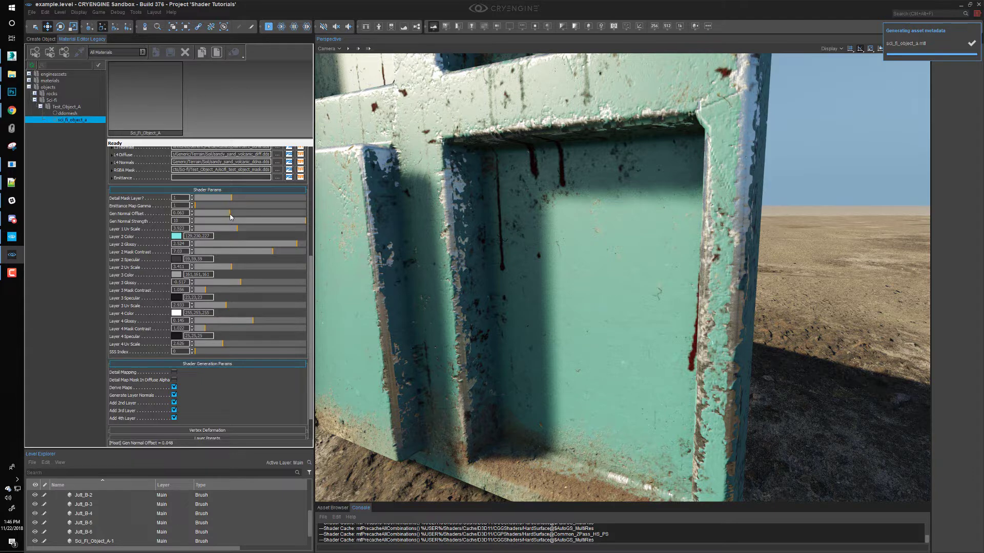
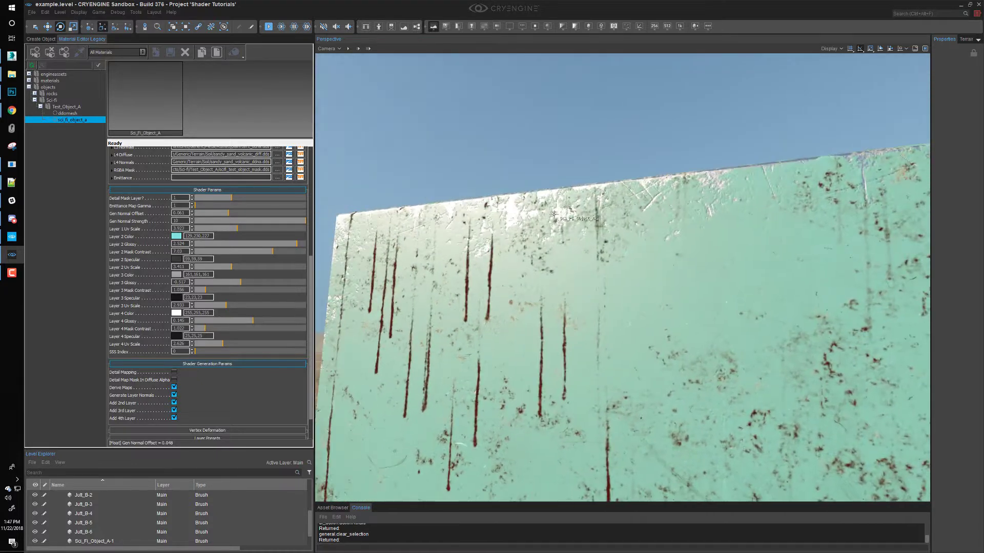
Examine the generated paint and rust relief across the wall's flat back and around to its panelled front.
key(s)
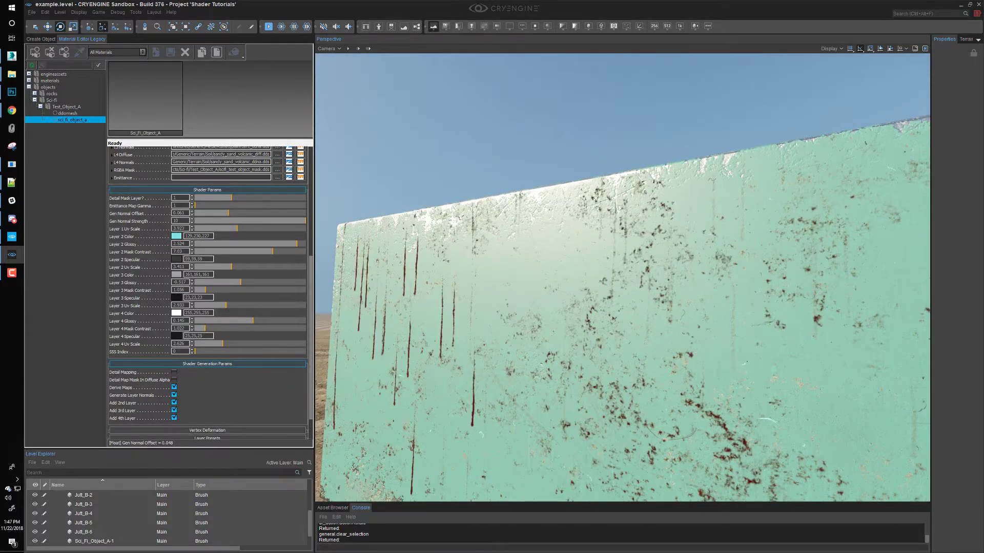
key(s)
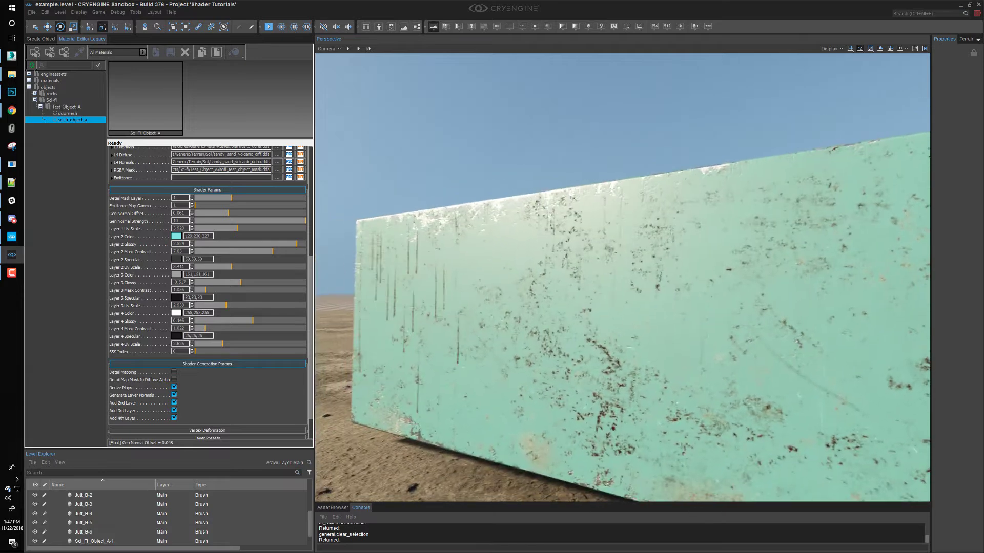
key(w)
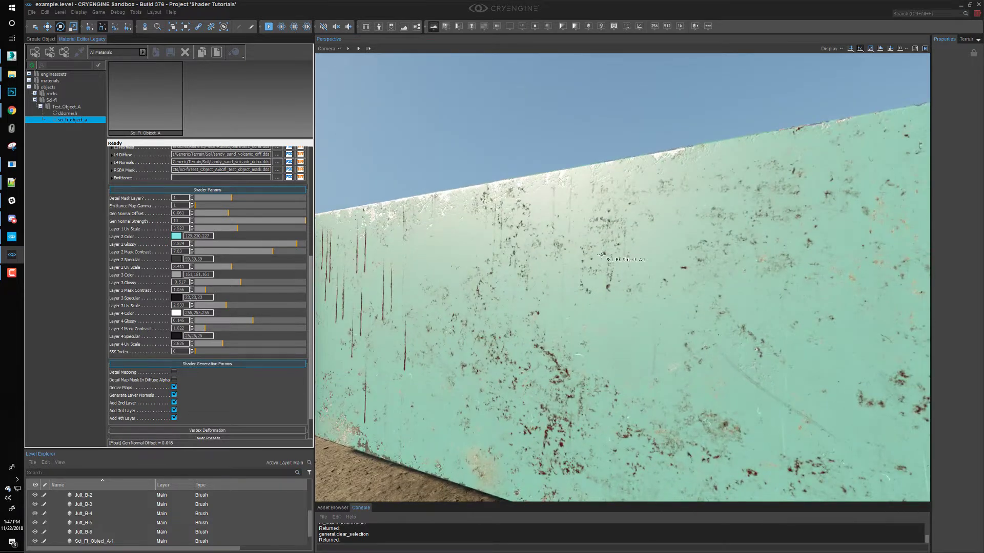
right_drag(594, 215, 590, 195)
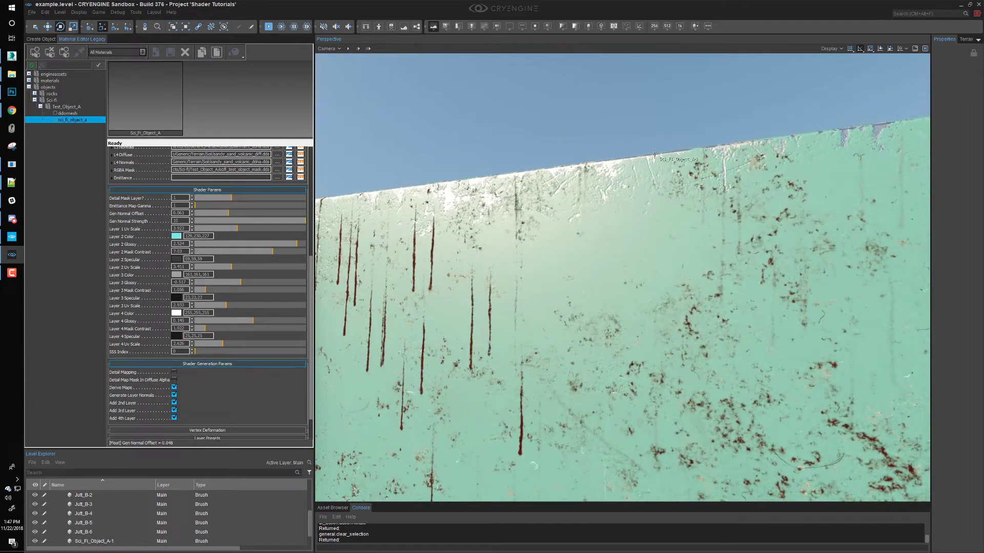
key(d)
right_drag(654, 155, 634, 167)
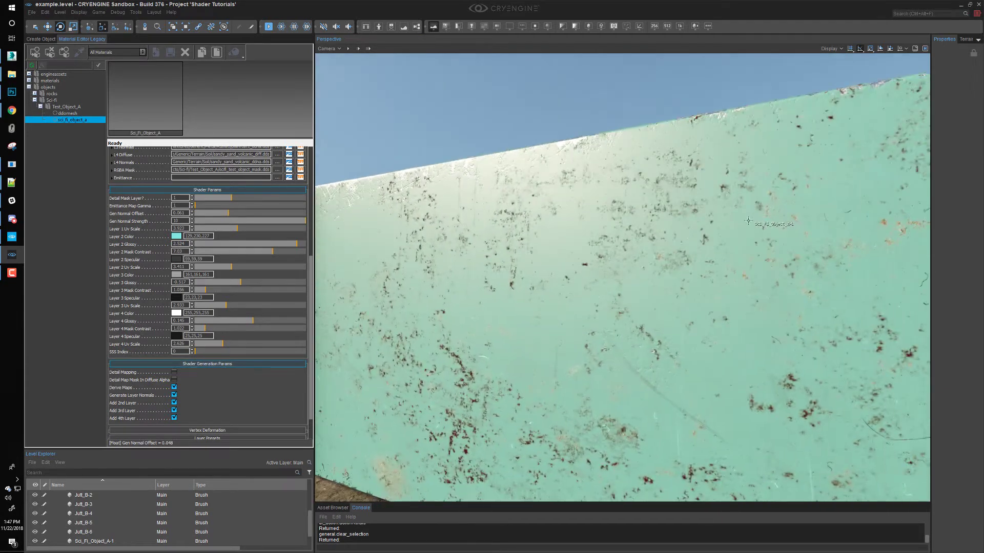
mouse_move(748, 220)
right_down()
mouse_move(774, 261)
mouse_move(740, 263)
mouse_move(728, 245)
mouse_move(607, 254)
mouse_move(795, 213)
mouse_move(652, 234)
right_up()
key(s)
key(d)
key(d)
key(s)
key(d)
key(d)
key(d)
key(w)
key(s)
scroll(795, 214, down, 1)
key(d)
key(w)
key(a)
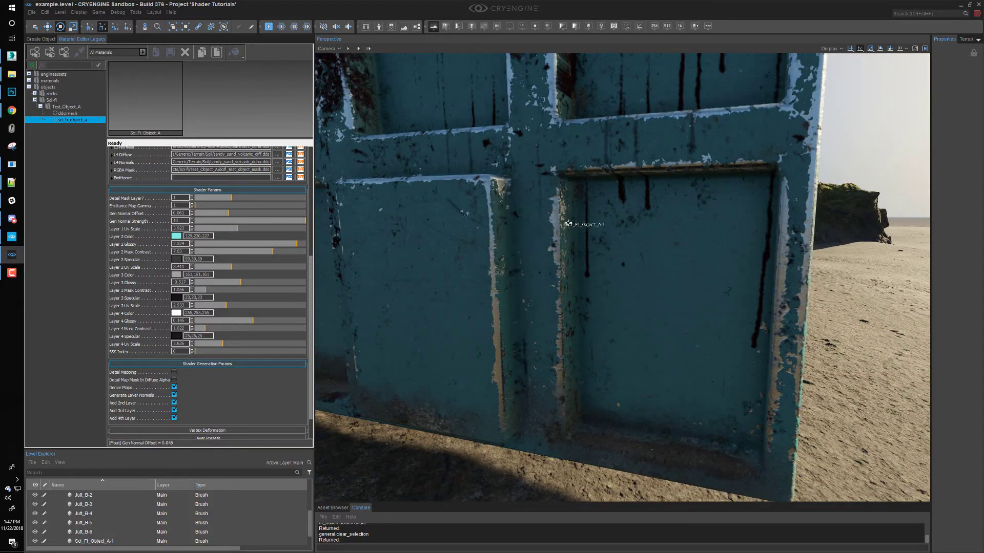
Rotate the wall about its vertical axis so the panelled front faces the sunlight, and deselect it.
key(d)
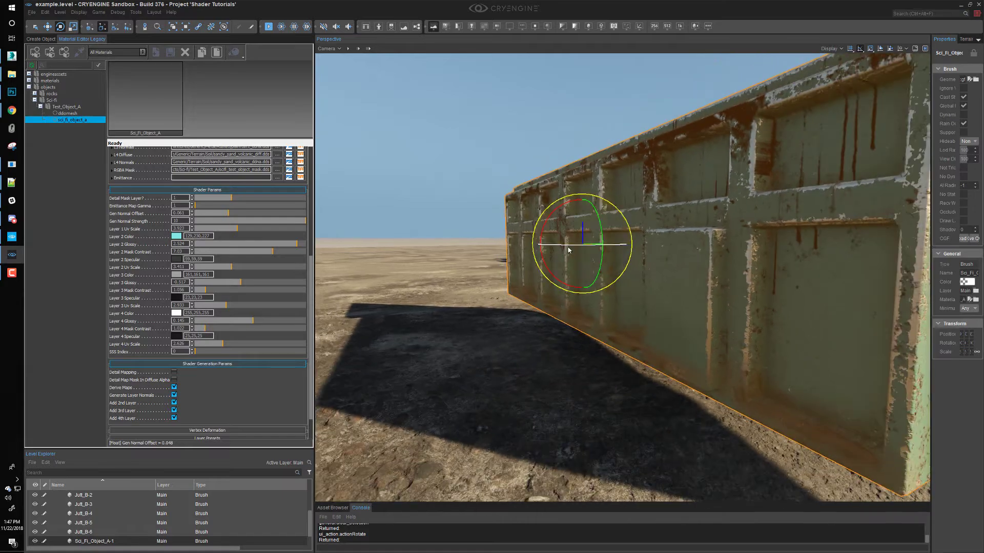
mouse_move(567, 250)
mouse_down()
mouse_move(586, 250)
mouse_move(568, 247)
mouse_move(584, 258)
mouse_up()
right_drag(584, 258, 654, 293)
key(w)
key(Escape)
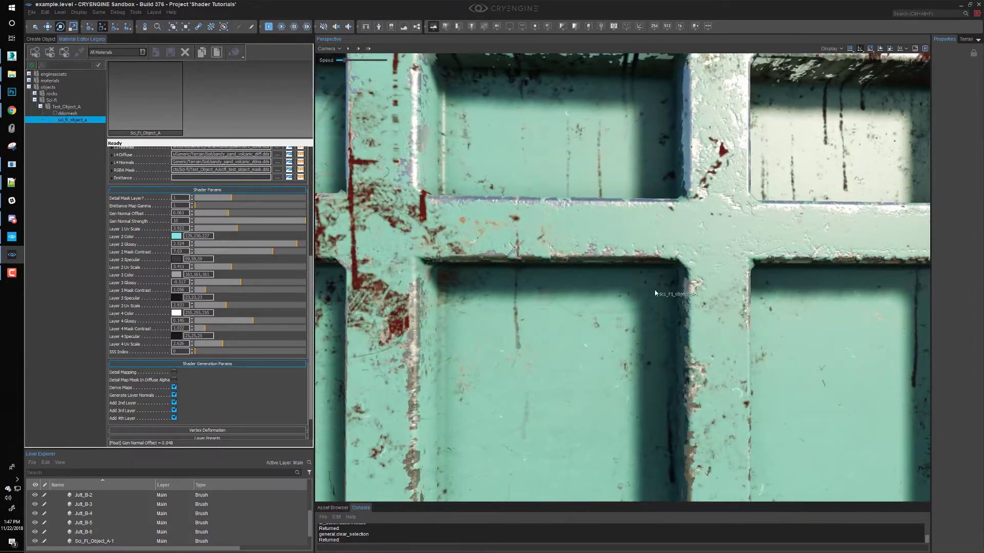
Lower the Layer 2 Mask Contrast to about 2.49.
scroll(623, 145, down, 2)
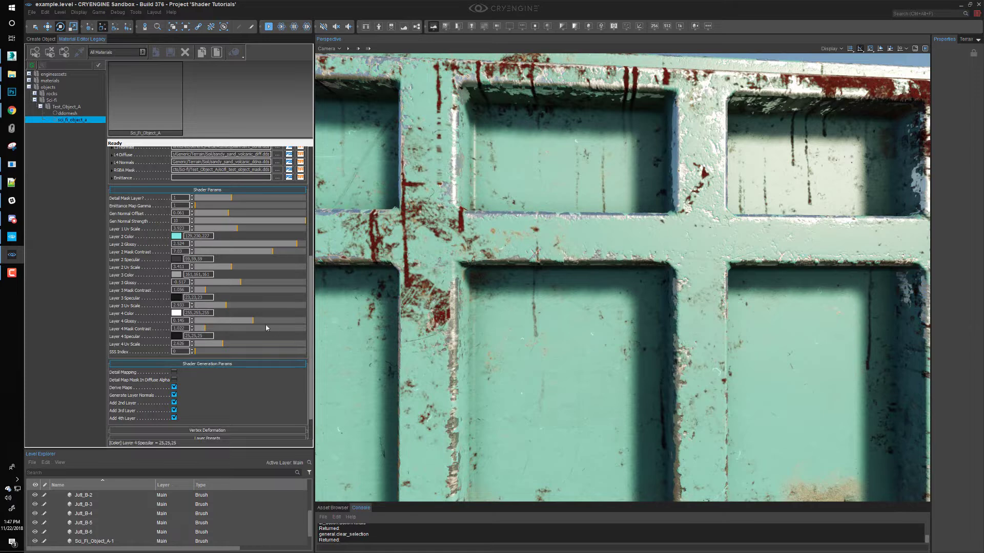
drag(264, 251, 222, 270)
right_drag(623, 277, 589, 271)
right_drag(735, 266, 760, 196)
right_drag(758, 163, 774, 151)
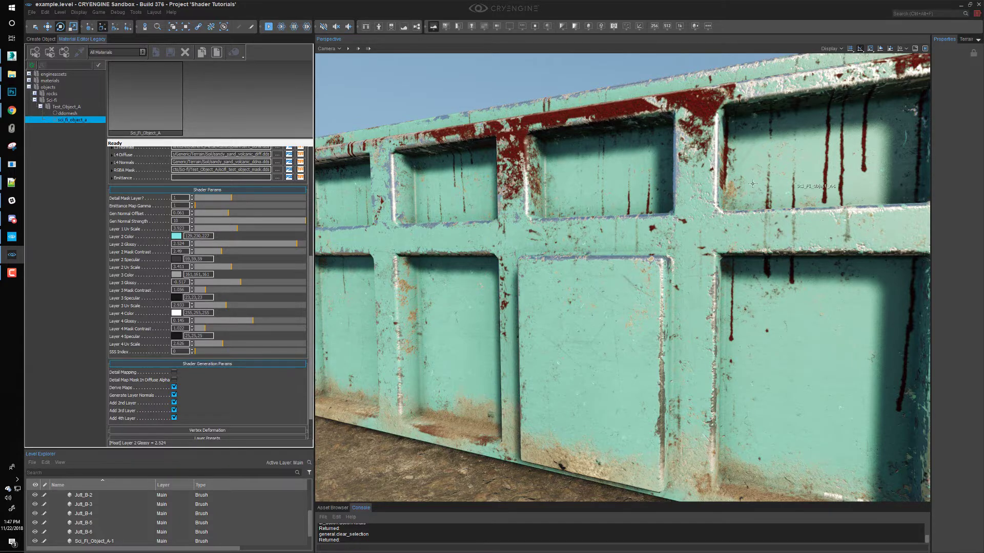
Examine the paint wear and raised edges on the panelled front, both up close and from a distance.
right_drag(716, 205, 700, 178)
scroll(671, 179, down, 5)
scroll(676, 189, up, 5)
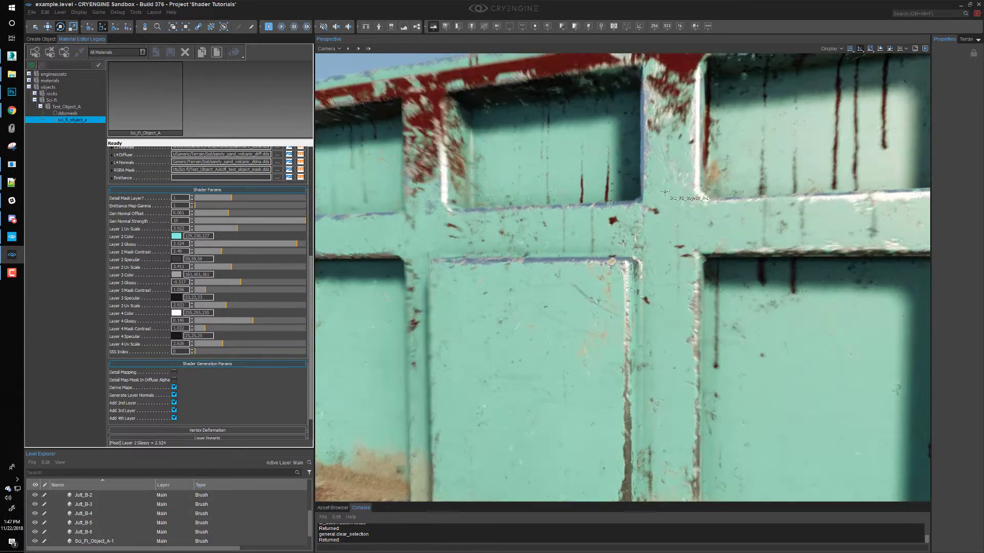
scroll(676, 194, down, 5)
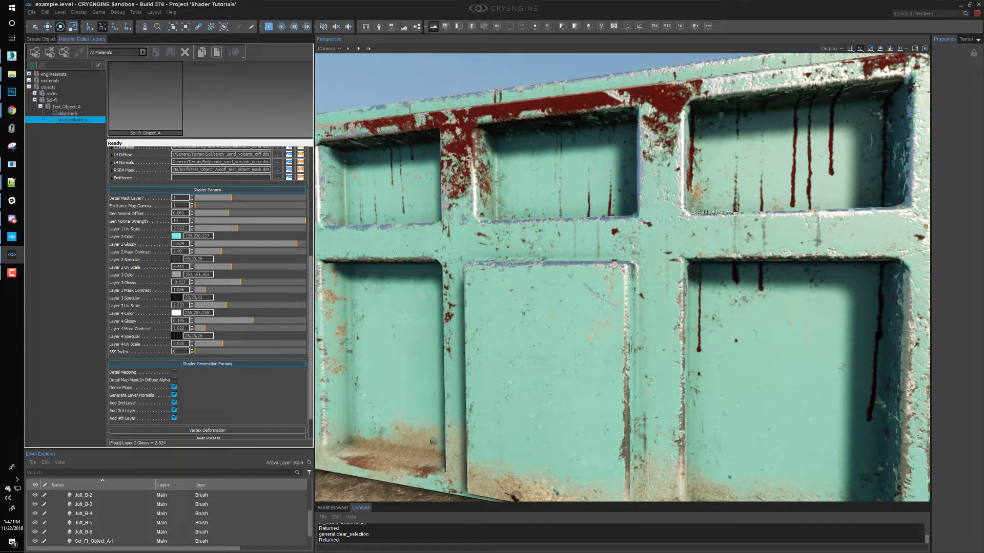
scroll(840, 217, up, 5)
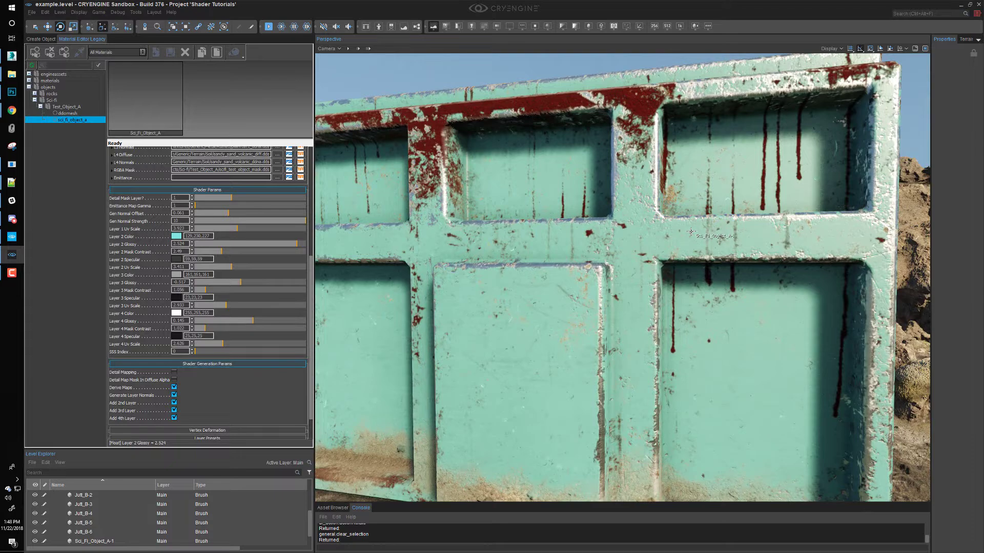
scroll(690, 232, down, 5)
scroll(690, 233, up, 5)
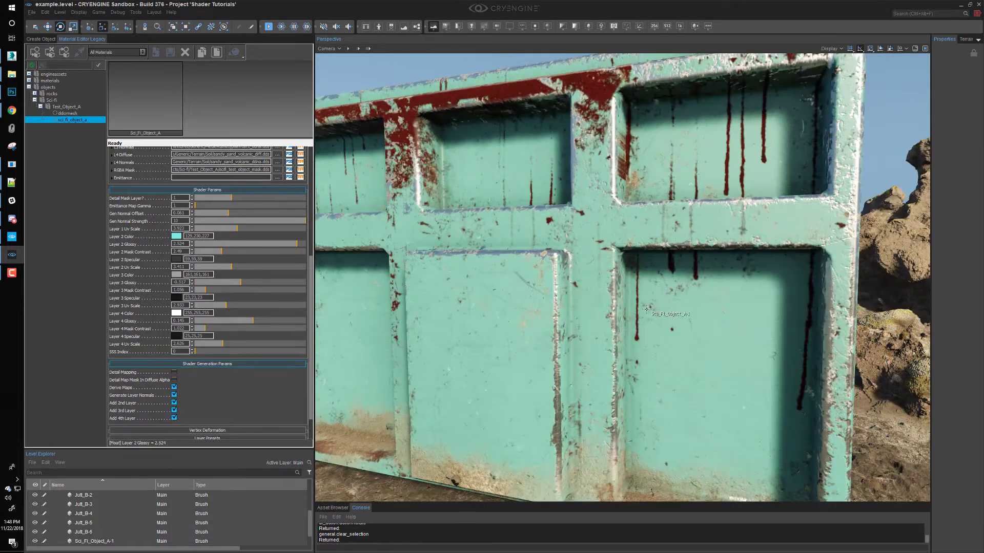
scroll(618, 329, down, 5)
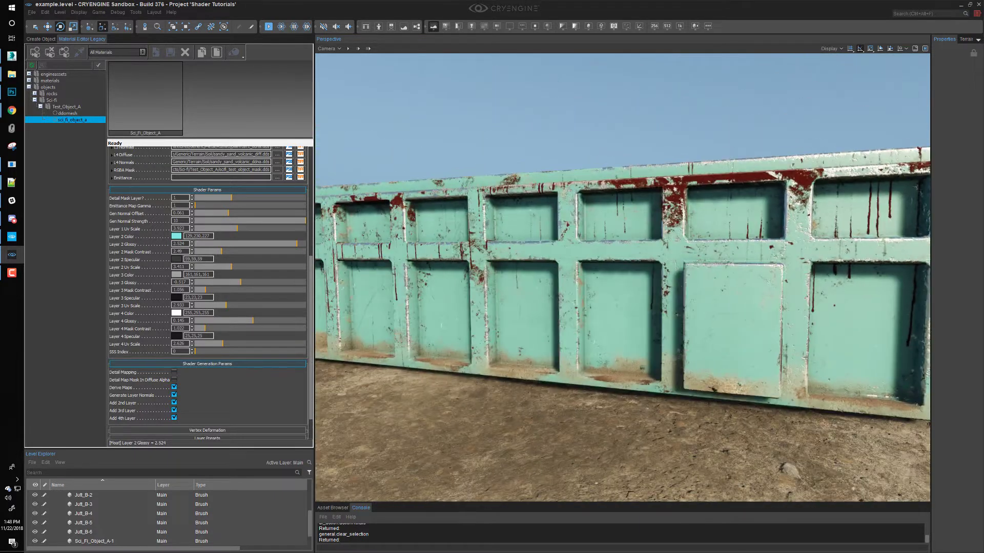
Show the Normals debug view and inspect the generated normals across the wall's panels.
click(444, 26)
right_drag(622, 231, 646, 226)
key(w)
scroll(622, 277, down, 5)
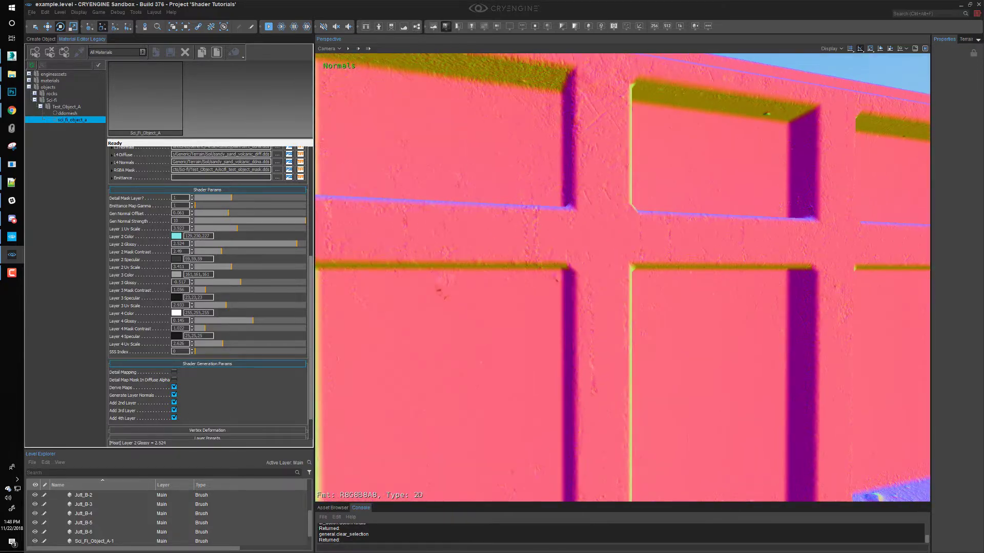
key(w)
key(d)
right_drag(623, 276, 507, 280)
key(s)
right_drag(610, 251, 561, 253)
Show the Reflectance debug view and inspect how the bare metal edges differ from the painted panels.
click(471, 26)
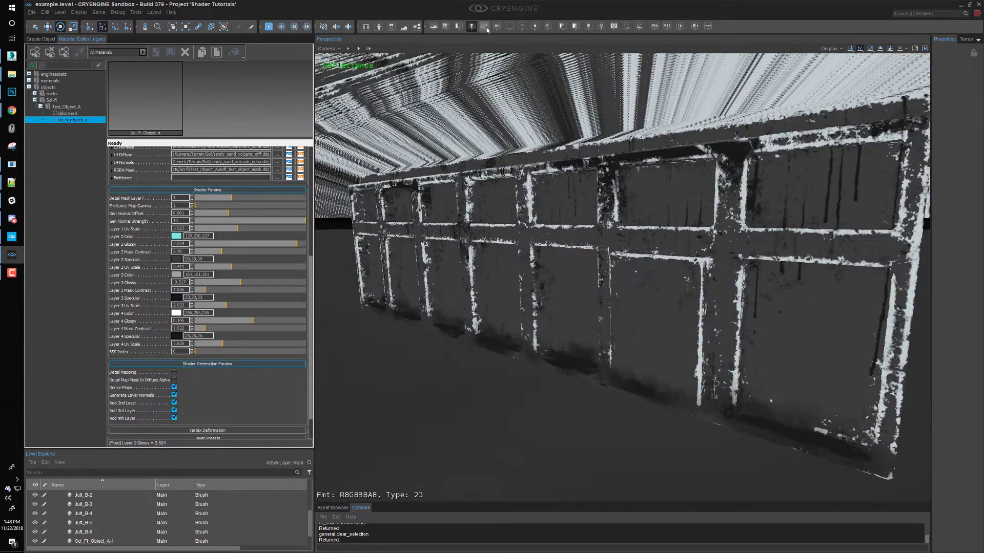
click(484, 26)
click(471, 26)
key(w)
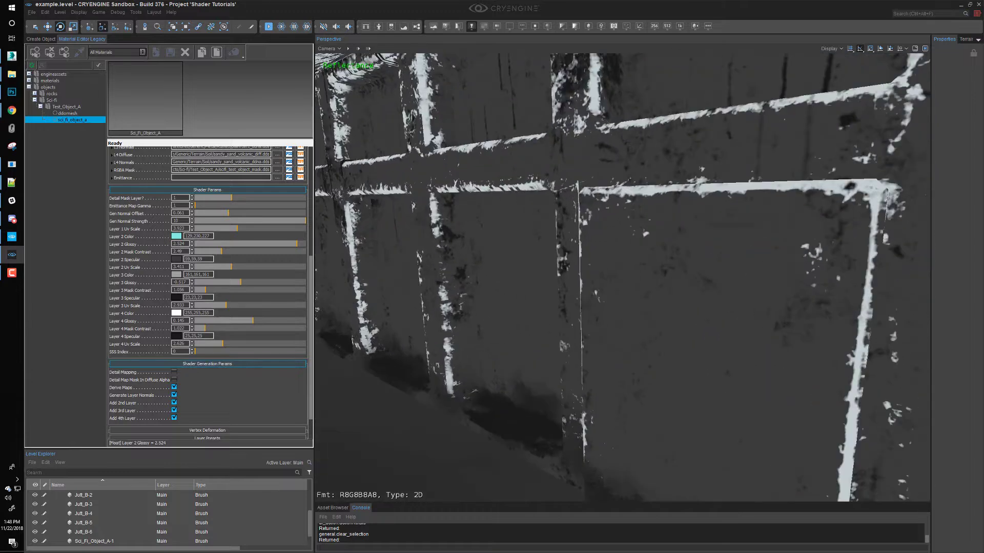
key(s)
right_drag(477, 160, 520, 123)
key(w)
key(a)
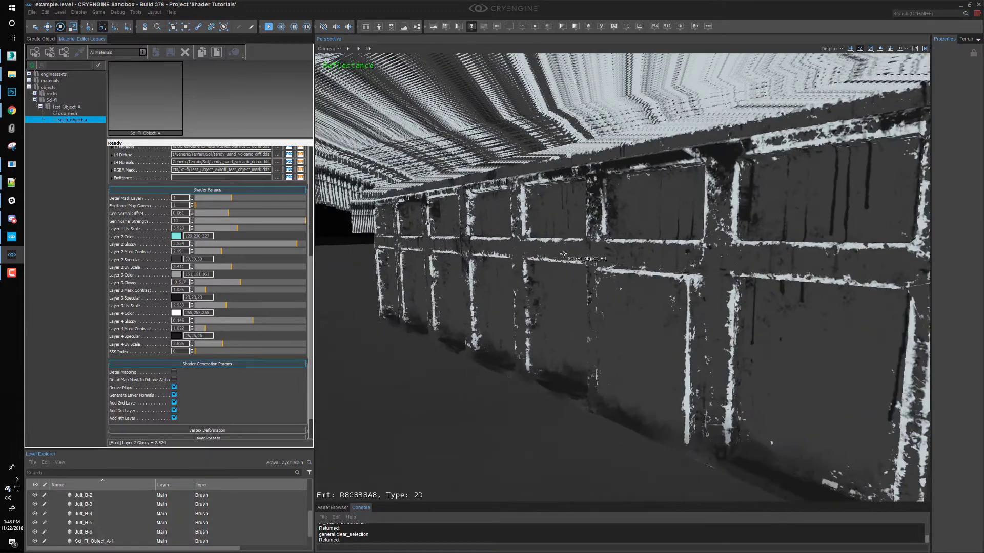
Restore the normal shaded view, look along the wall from its other end, and select the wall object.
click(433, 26)
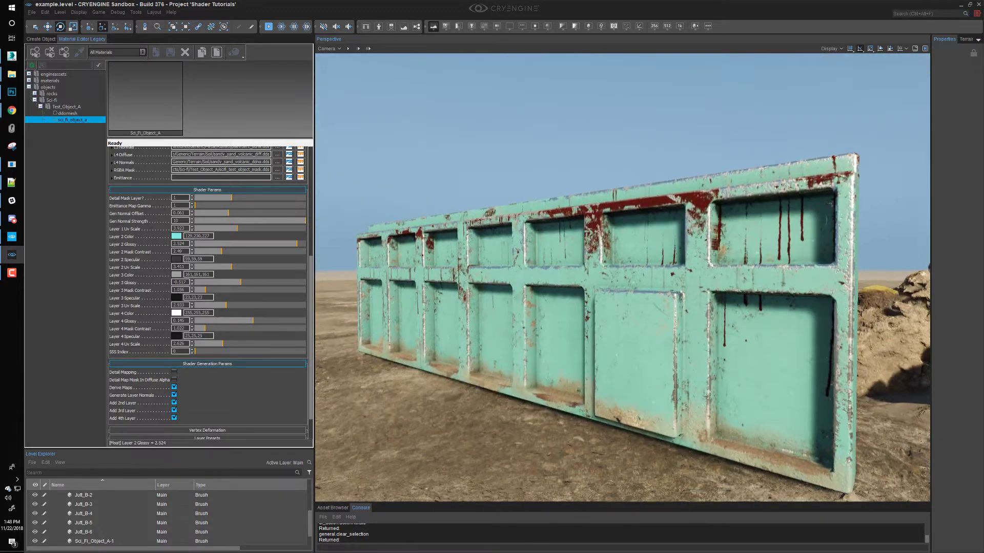
key(a)
right_drag(628, 230, 782, 225)
key(w)
key(d)
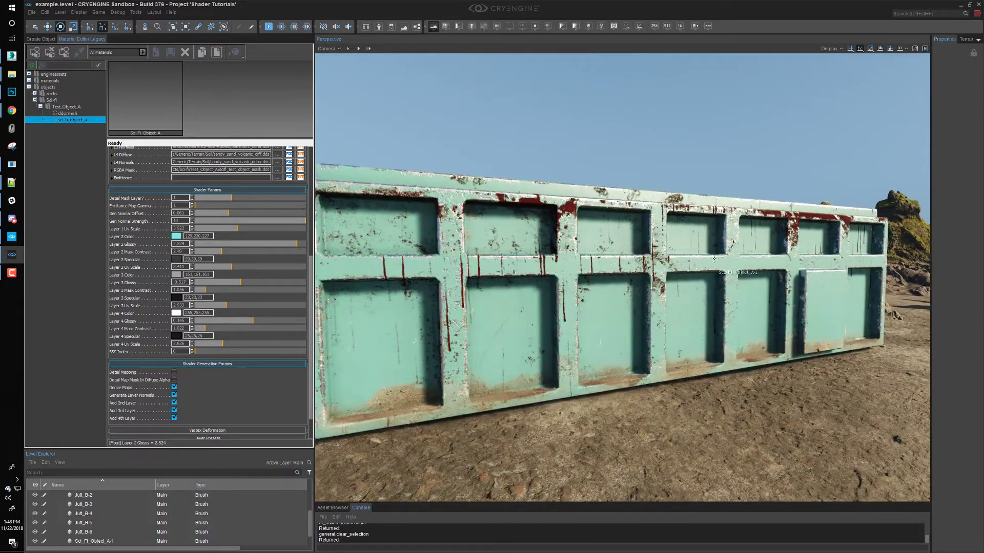
key(d)
click(707, 301)
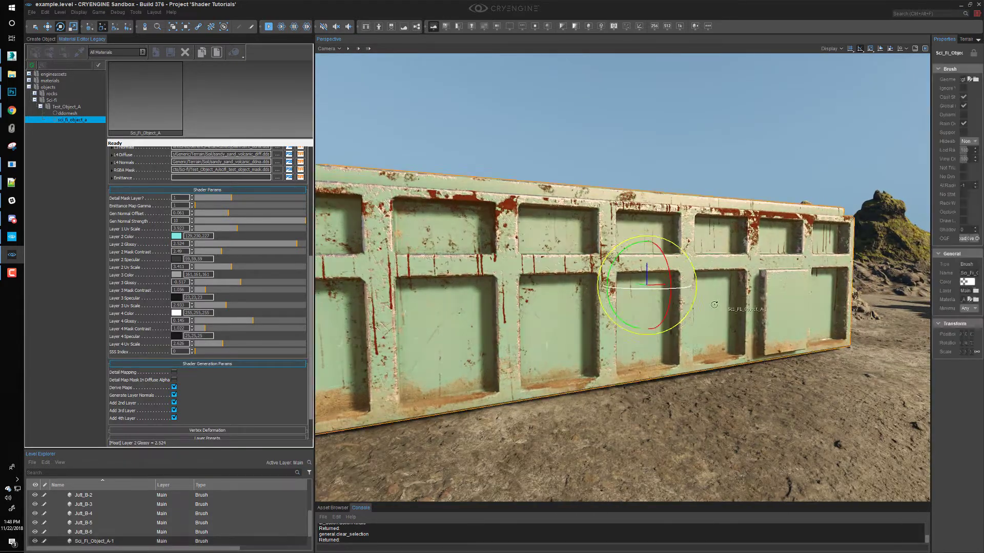
Move the wall slightly down so it sits lower in the ground, and clear the selection.
key(2)
drag(646, 260, 645, 268)
key(Escape)
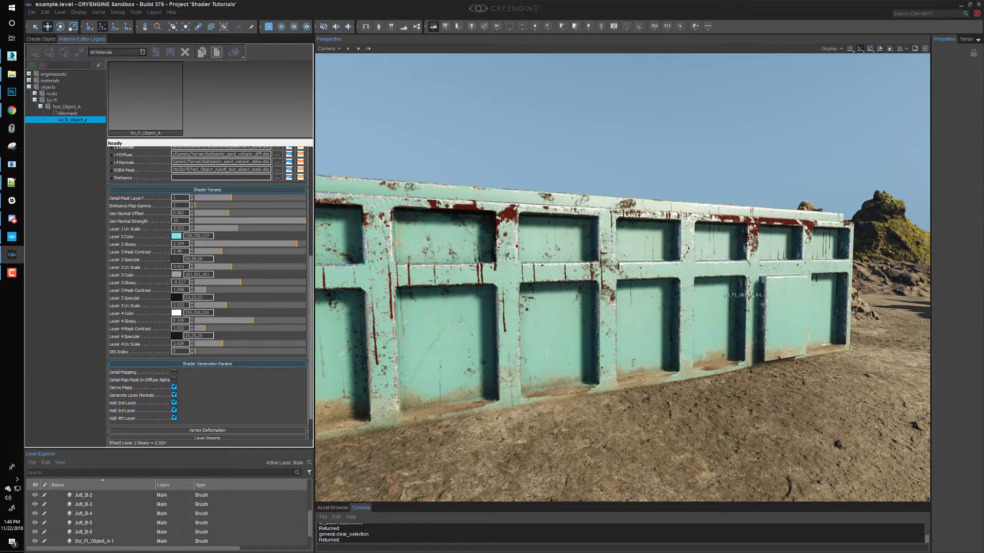
Examine the layered paint, rust and dirt on the lowered wall from a distance and along its panelled front.
key(d)
right_drag(646, 268, 558, 269)
key(s)
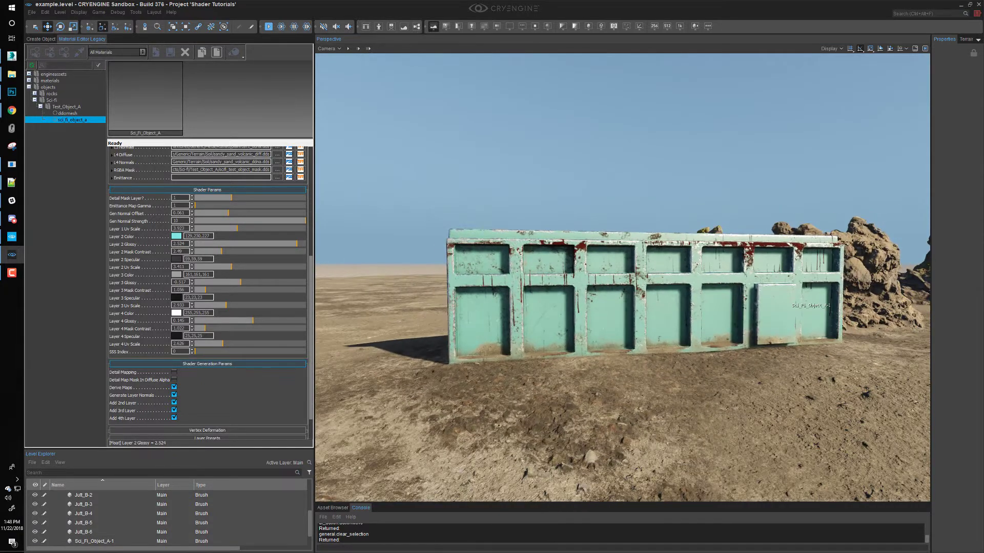
scroll(788, 304, up, 2)
scroll(622, 326, up, 2)
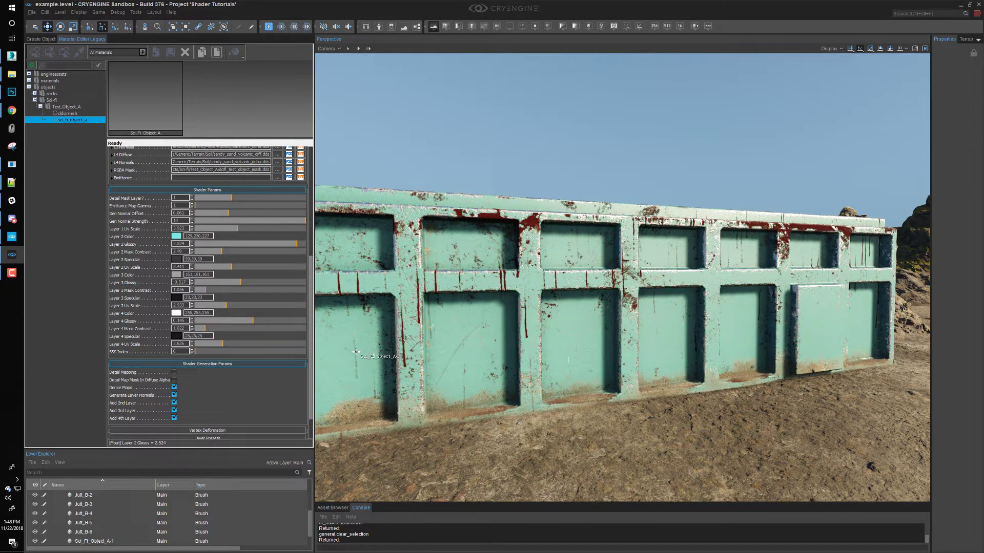
scroll(550, 328, up, 2)
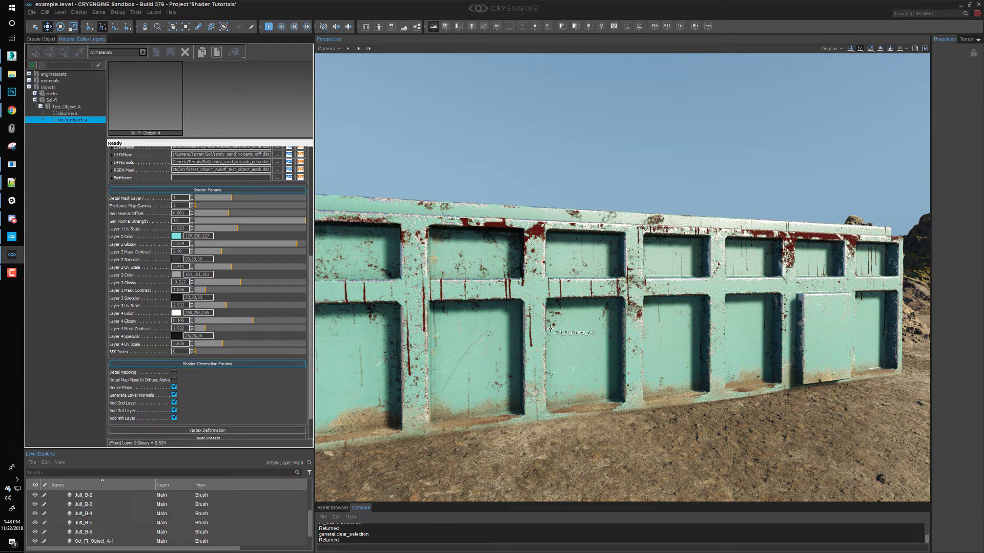
key(d)
right_drag(626, 326, 650, 318)
key(a)
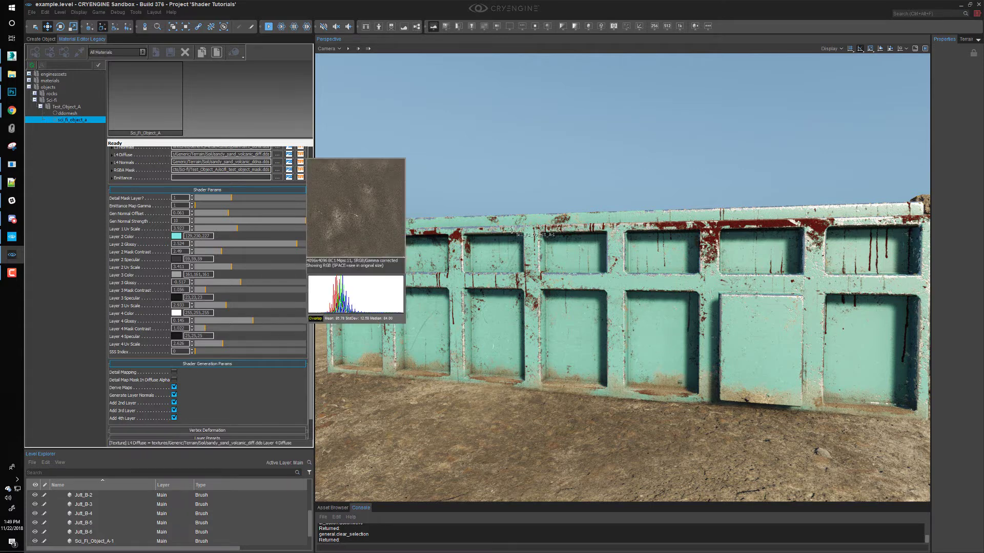
right_drag(505, 231, 498, 235)
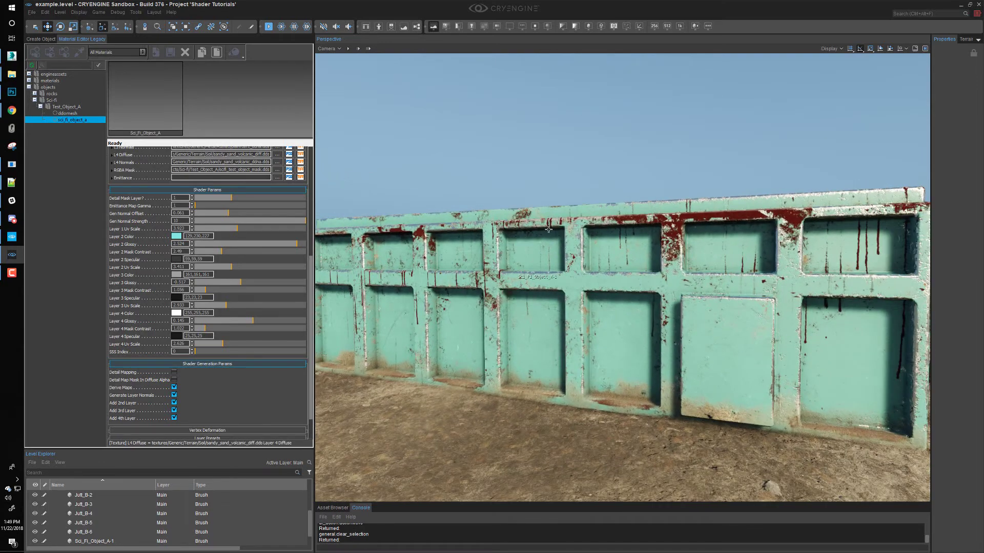